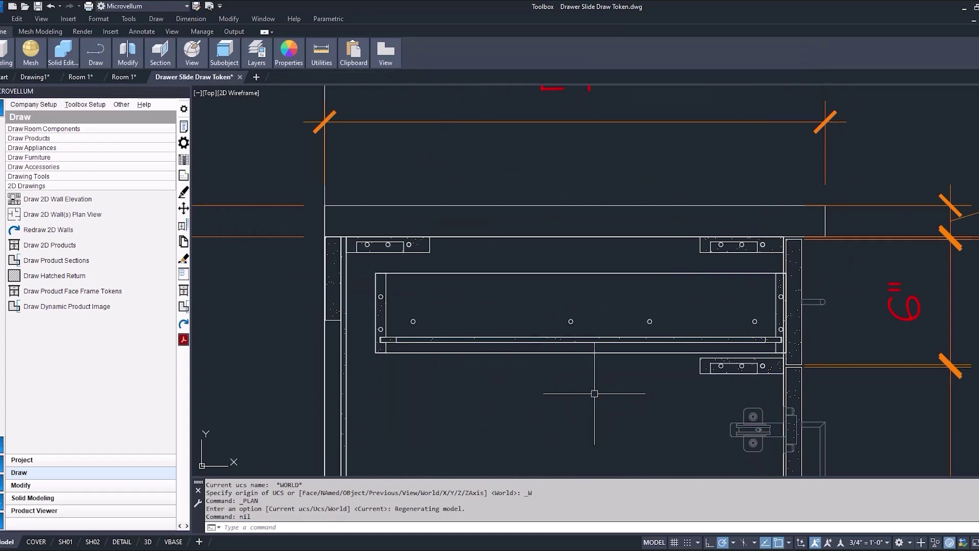
# Switch to the southwest isometric view and isolate the drawer slide on the near side of the drawer box
pyautogui.scroll(-10, 594, 394)
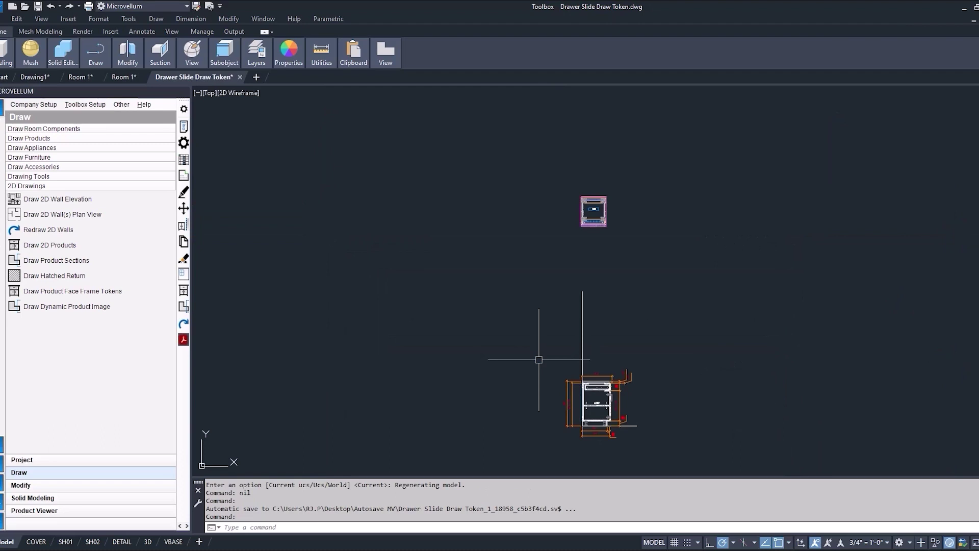
pyautogui.write('s')
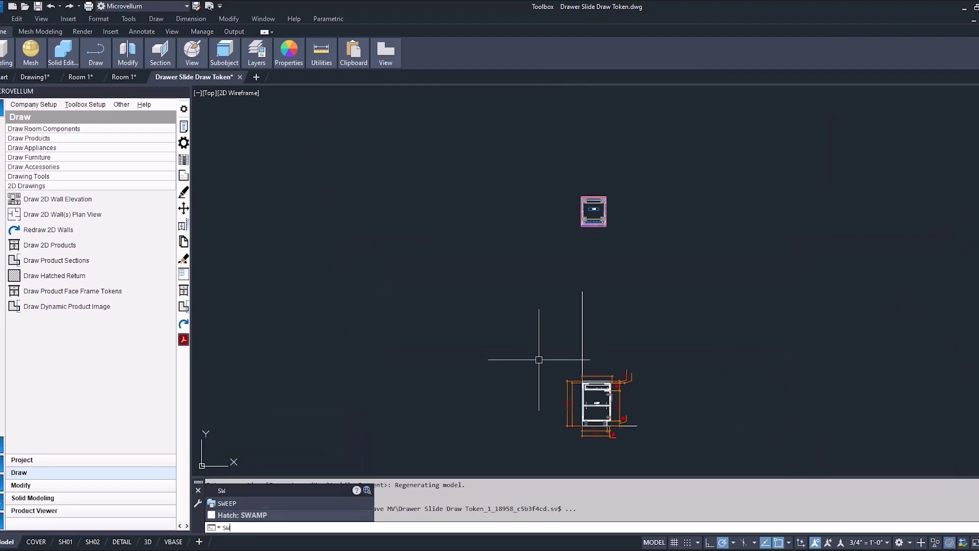
pyautogui.press('Return')
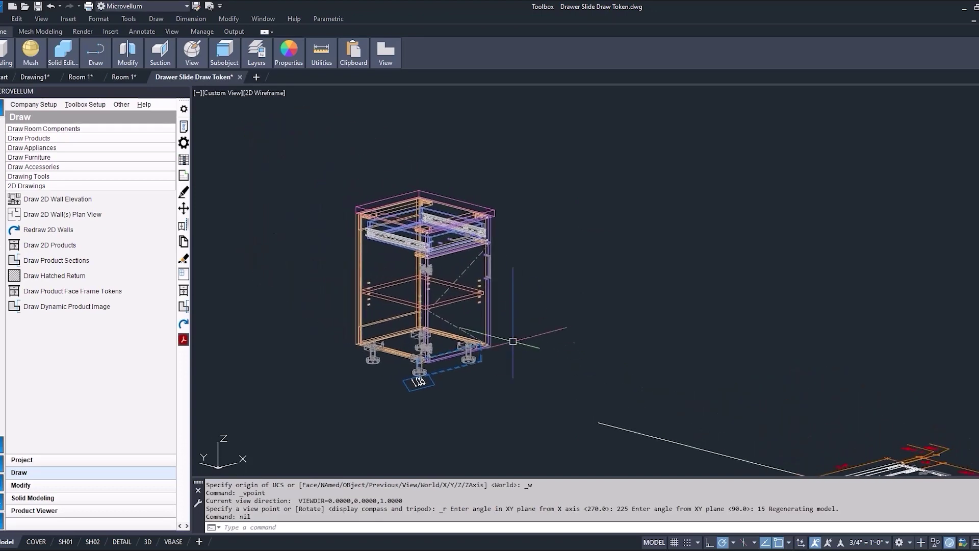
pyautogui.scroll(8, 388, 224)
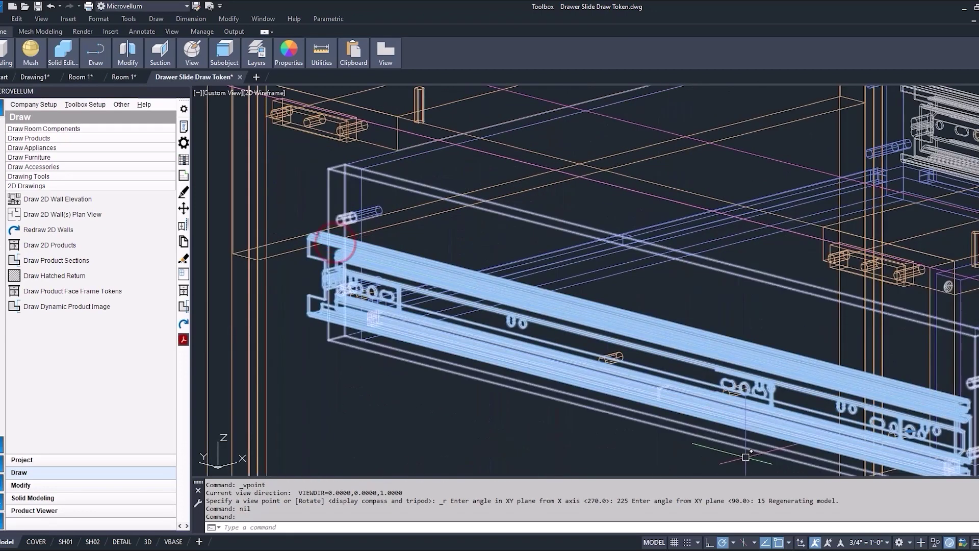
pyautogui.click(935, 540)
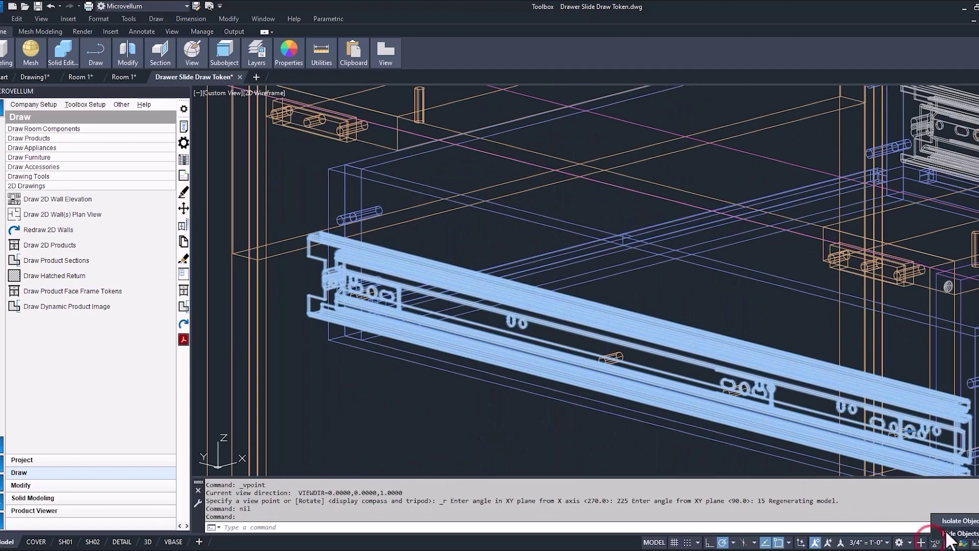
pyautogui.click(956, 521)
pyautogui.scroll(-3, 442, 258)
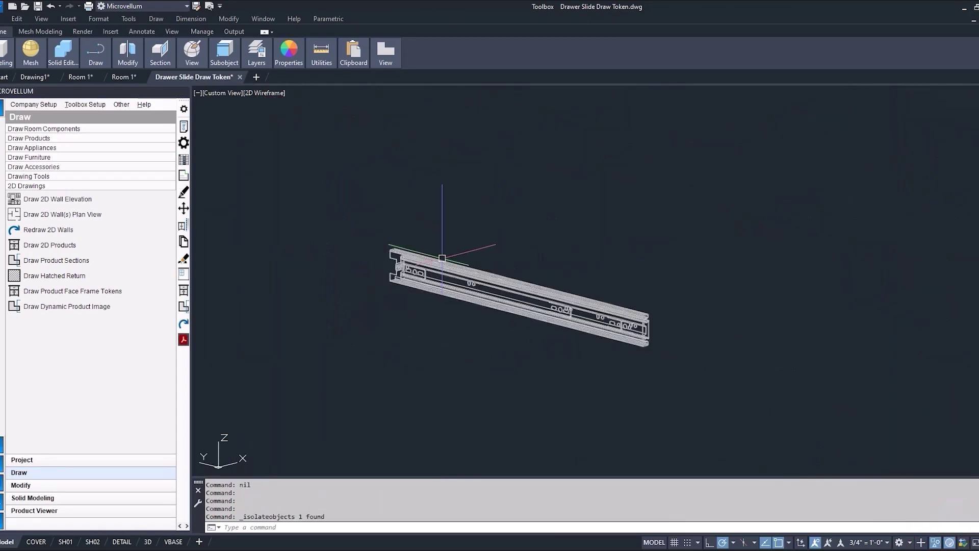
# Align the UCS and plan view to the left side so the isolated slide shows in side profile
pyautogui.write('ul')
pyautogui.press('Return')
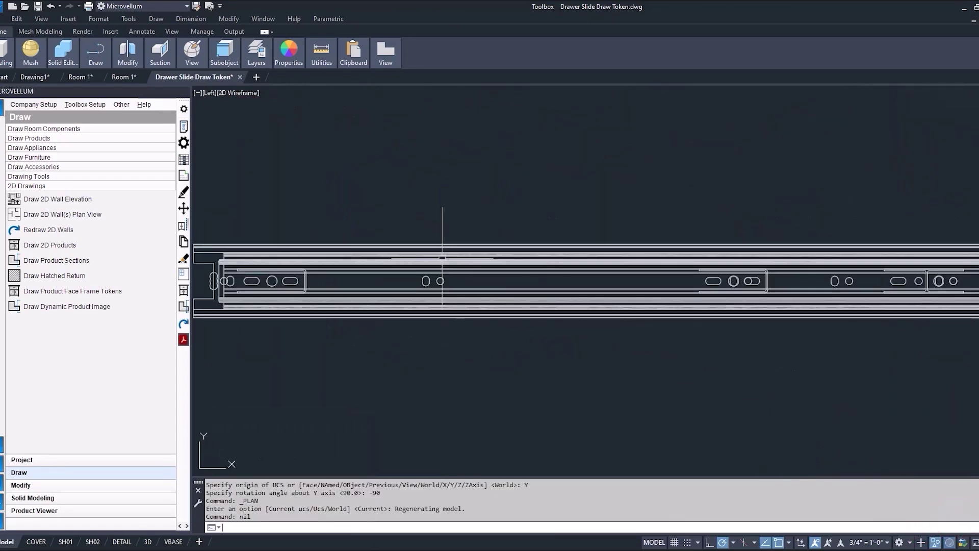
pyautogui.scroll(-2, 465, 293)
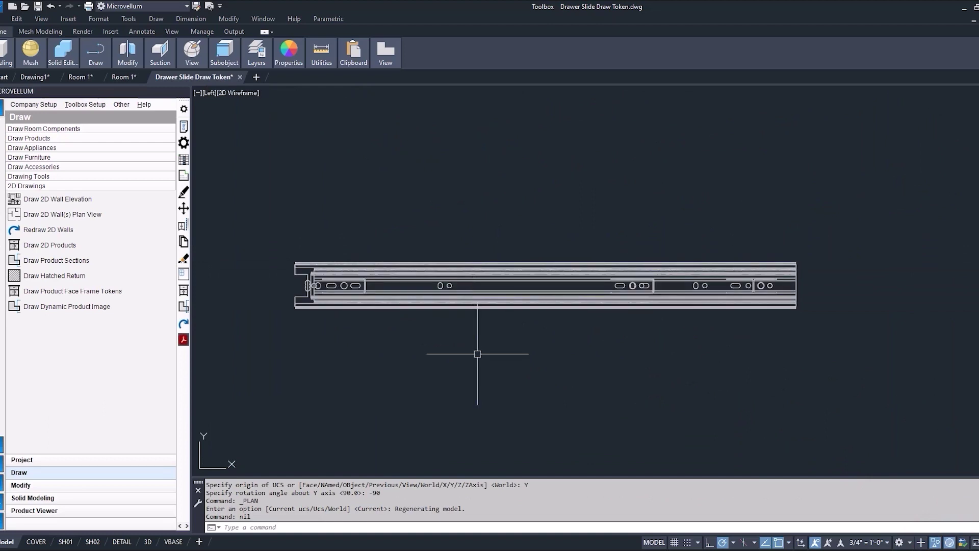
# Start a Flatshot of the isolated slide and set its destination to export to a file
pyautogui.write('fla')
pyautogui.press('Return')
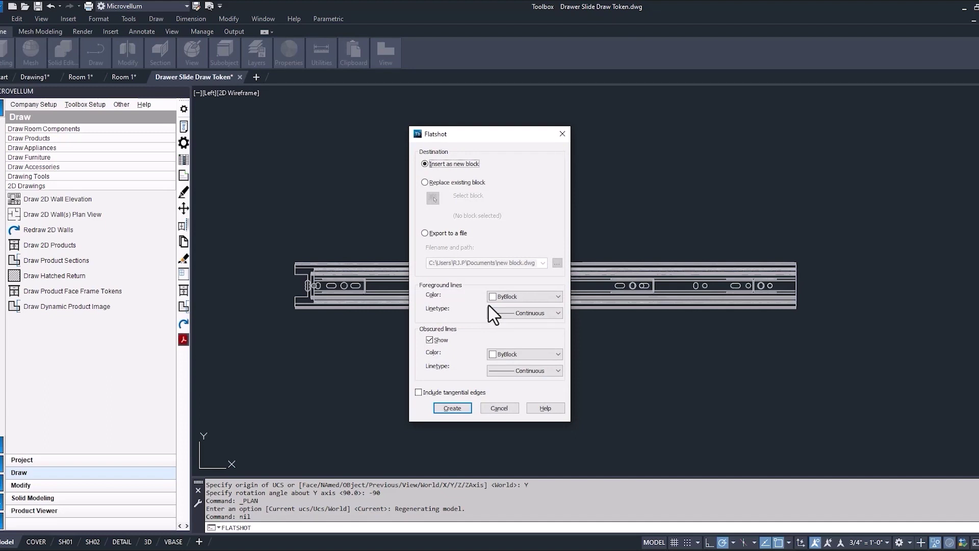
pyautogui.click(427, 233)
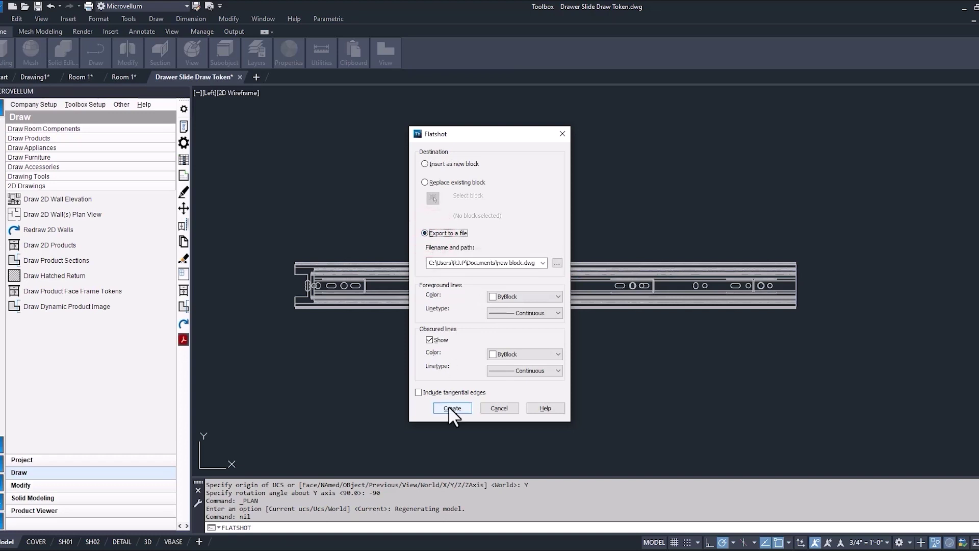
# Set the export location to Graphics\Hardware of the MV_Foundation_Library_Imperial_v23 MVU VIDEO SERIES library, under AppData\Local\Microvellum\Common Microvellum Data
pyautogui.click(557, 263)
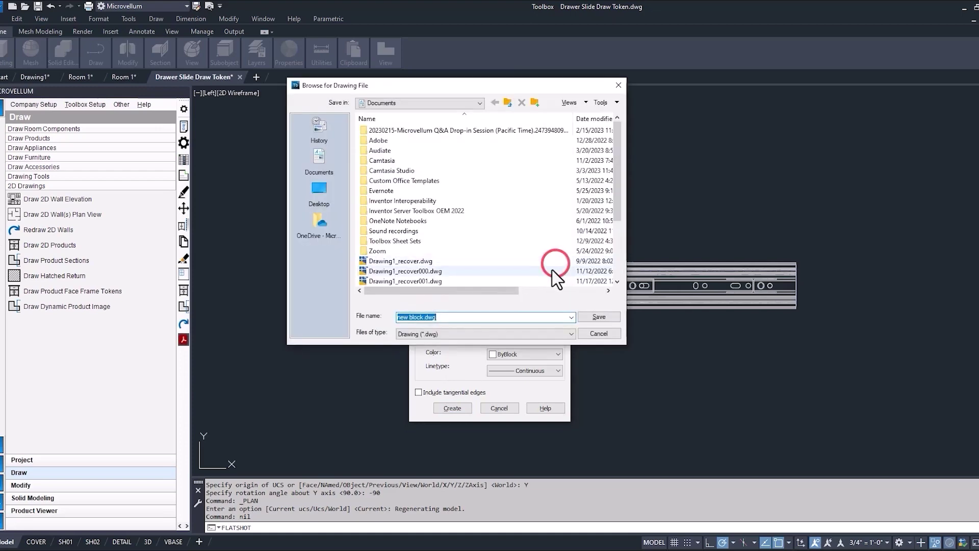
pyautogui.click(477, 102)
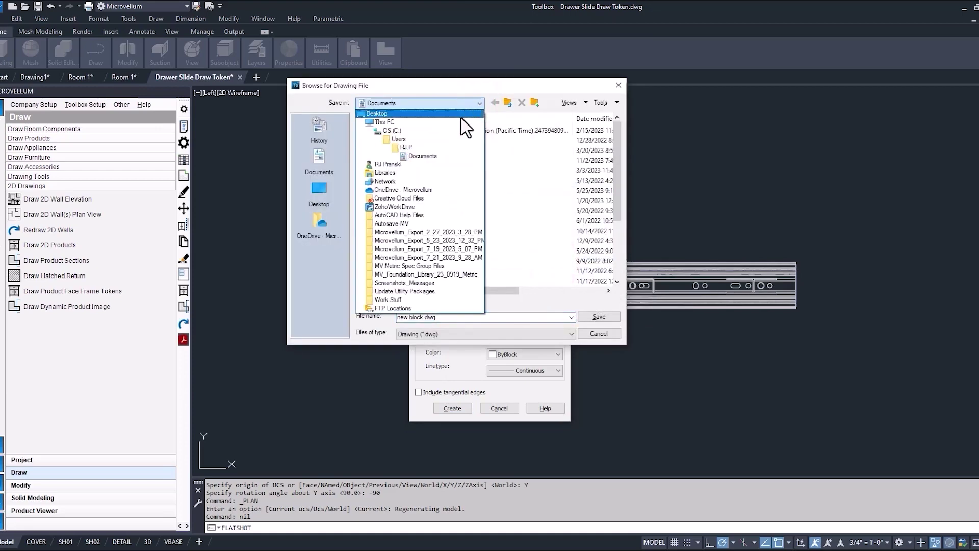
pyautogui.click(380, 122)
pyautogui.doubleClick(382, 171)
pyautogui.doubleClick(381, 130)
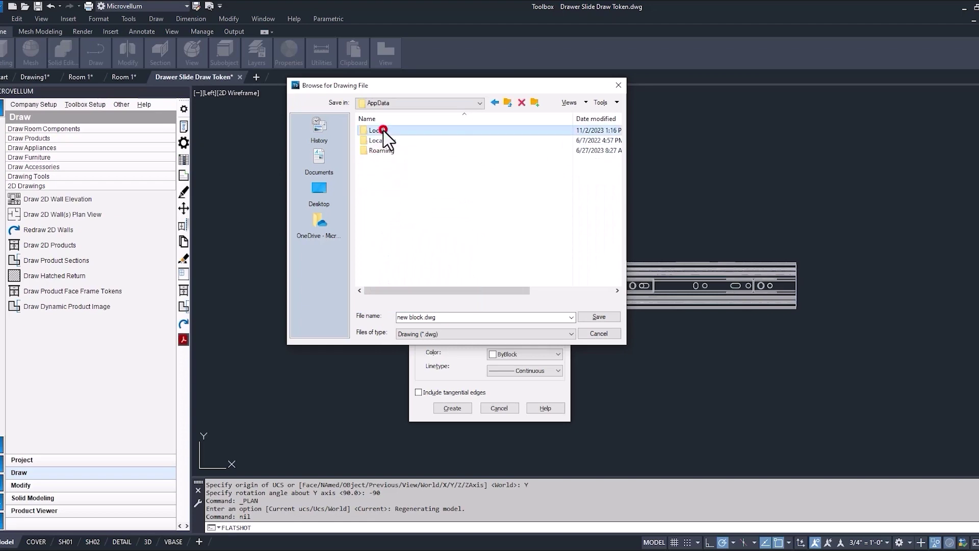
pyautogui.scroll(-5, 403, 174)
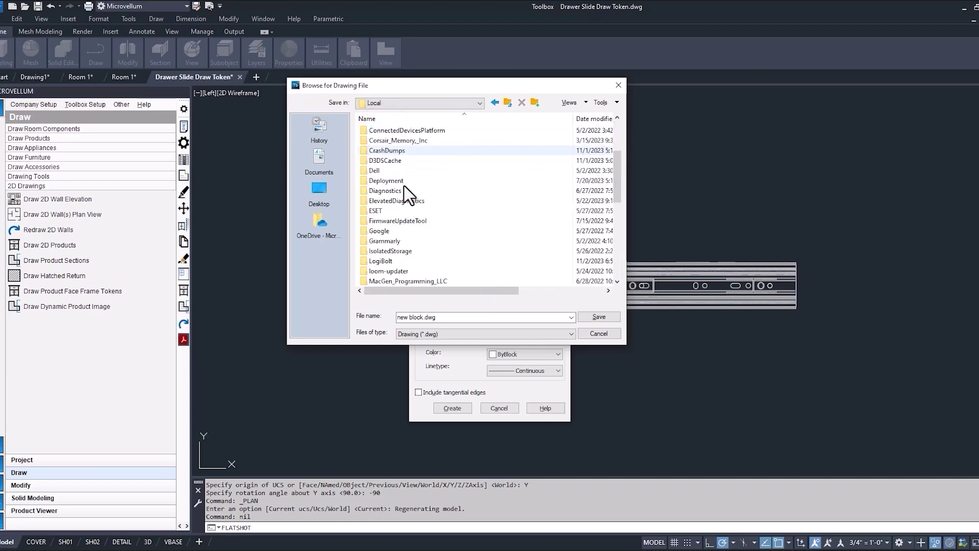
pyautogui.scroll(-2, 405, 185)
pyautogui.doubleClick(395, 192)
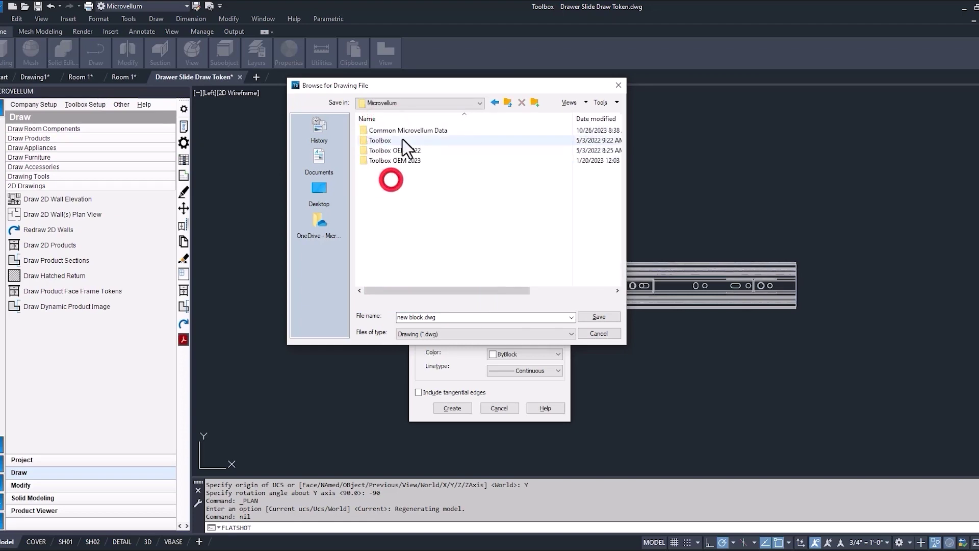
pyautogui.doubleClick(403, 130)
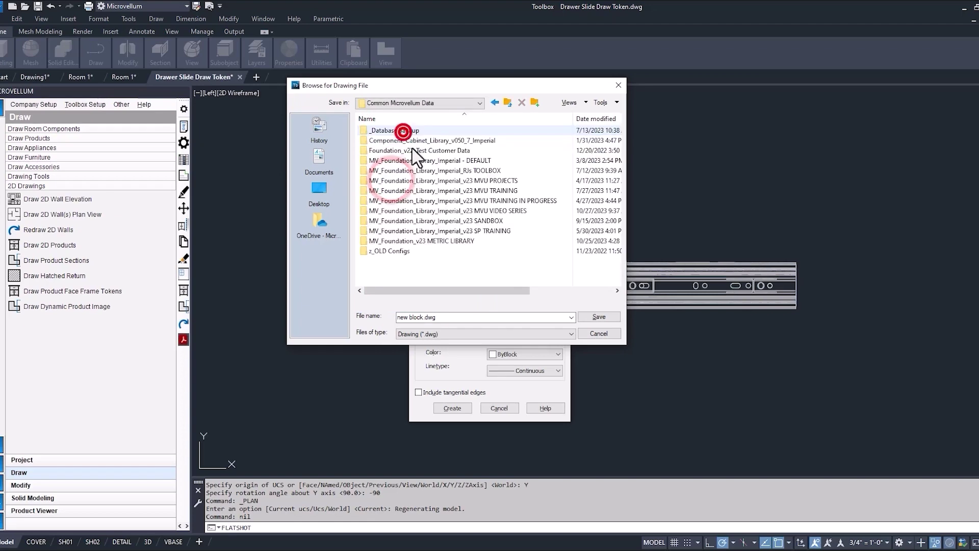
pyautogui.doubleClick(447, 209)
pyautogui.doubleClick(385, 171)
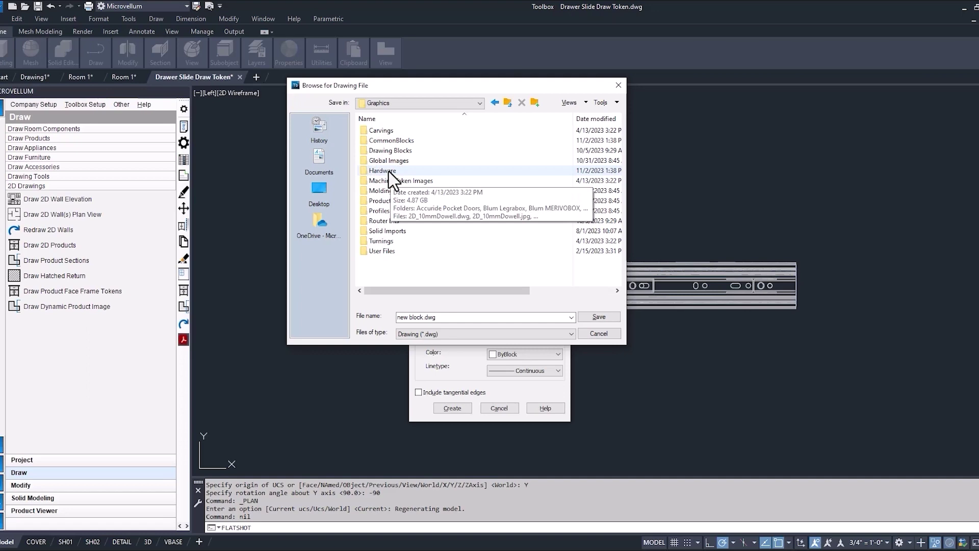
pyautogui.doubleClick(387, 172)
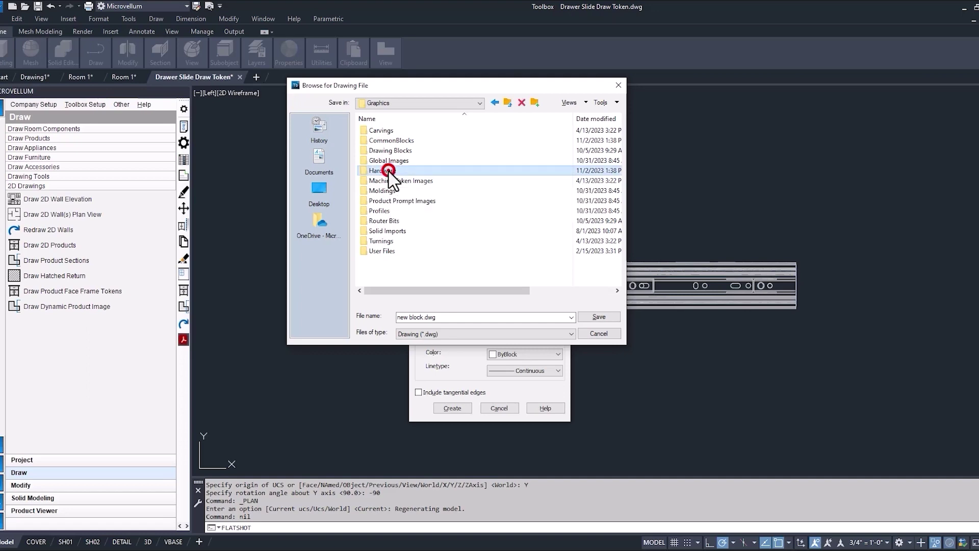
# Name the export file "2D_new drwr slide block.dwg" and create the flatshot
pyautogui.click(404, 316)
pyautogui.scroll(-10, 481, 190)
pyautogui.click(413, 317)
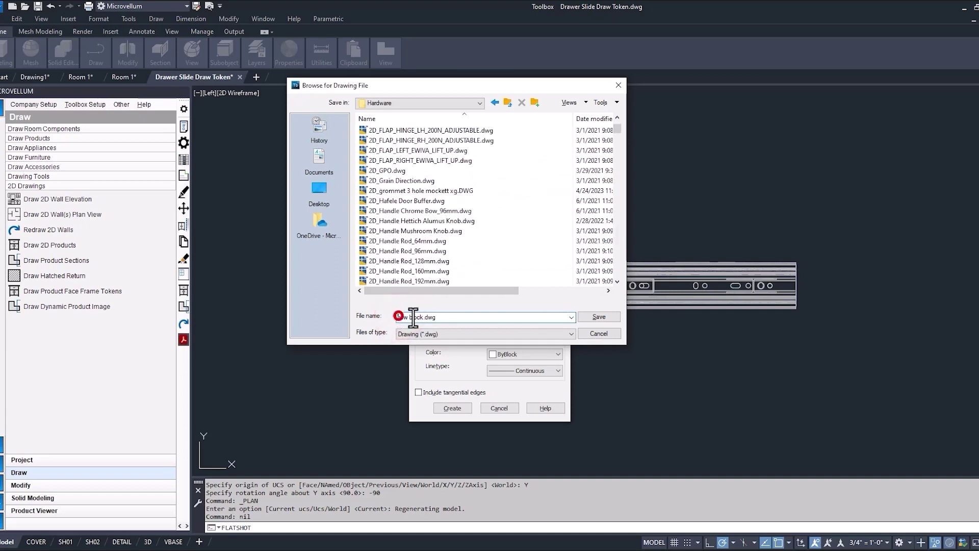
pyautogui.write('2D_')
pyautogui.press('Return')
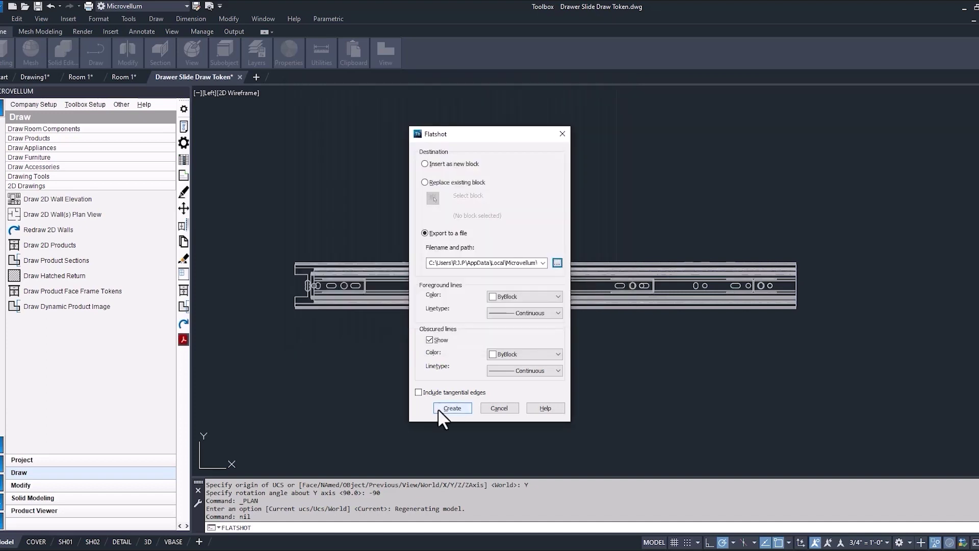
pyautogui.click(452, 408)
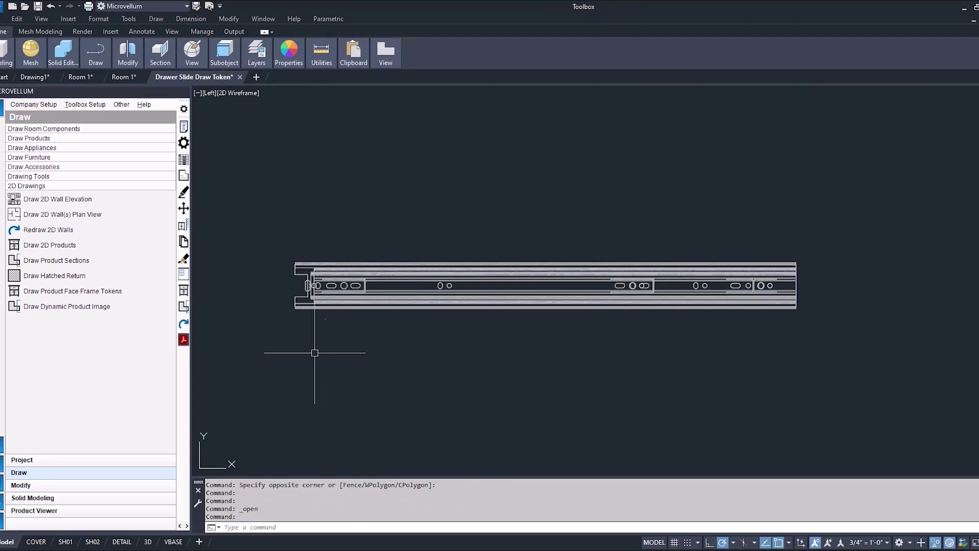
# Open the exported drawing "2D_new drwr slide block.dwg" from the Hardware folder
pyautogui.click(2, 19)
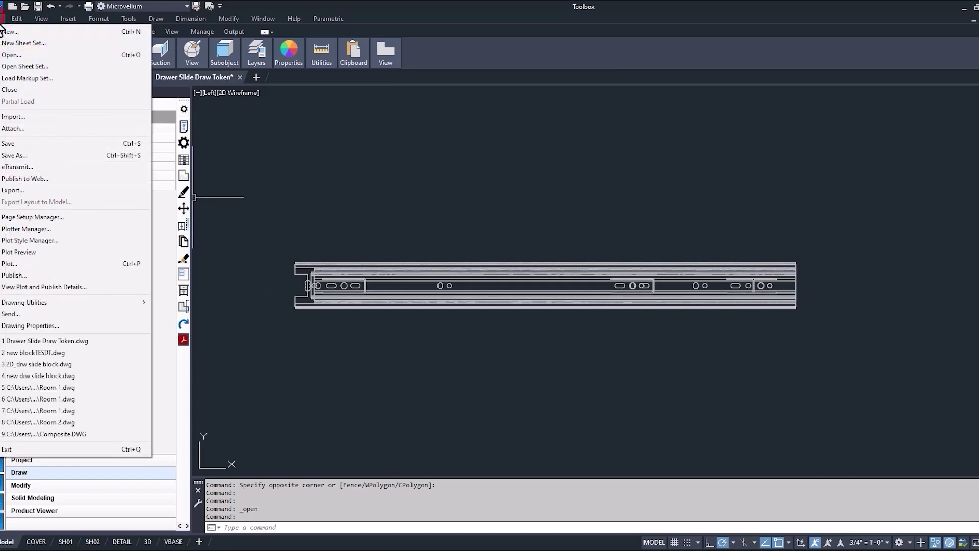
pyautogui.click(11, 55)
pyautogui.doubleClick(396, 269)
pyautogui.doubleClick(408, 183)
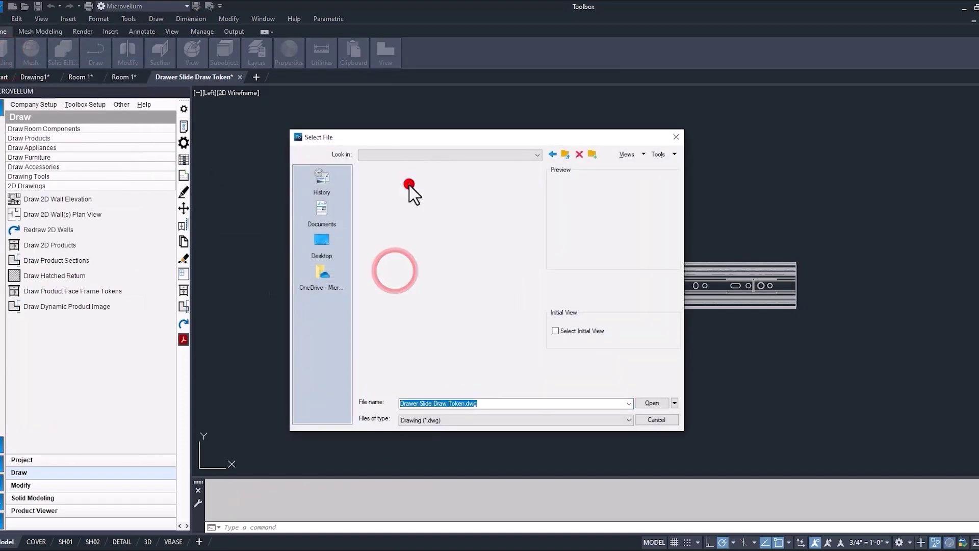
pyautogui.doubleClick(426, 284)
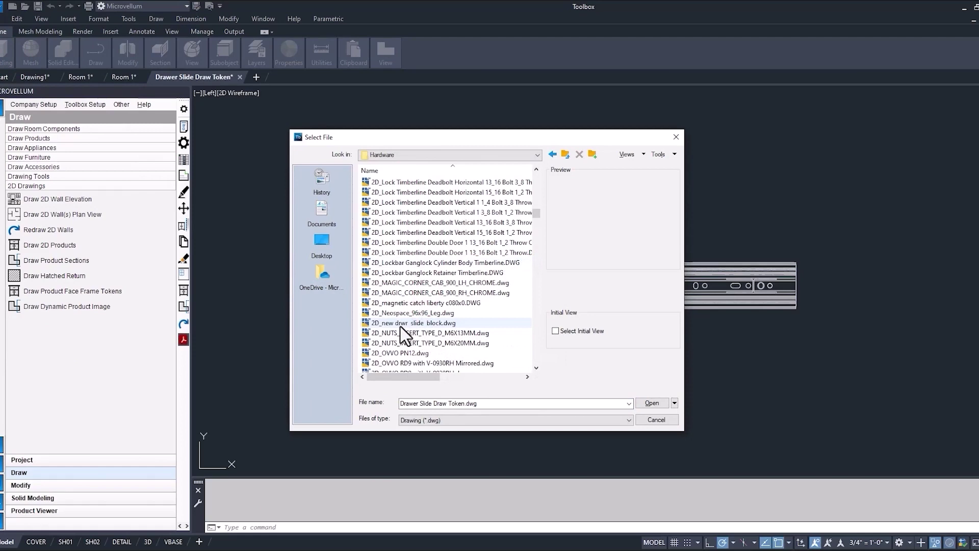
pyautogui.click(406, 324)
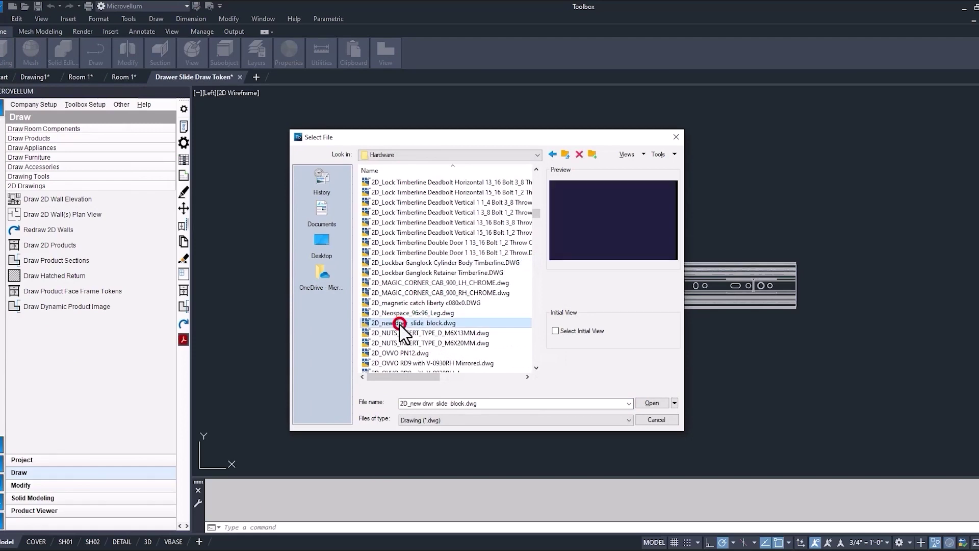
pyautogui.doubleClick(408, 323)
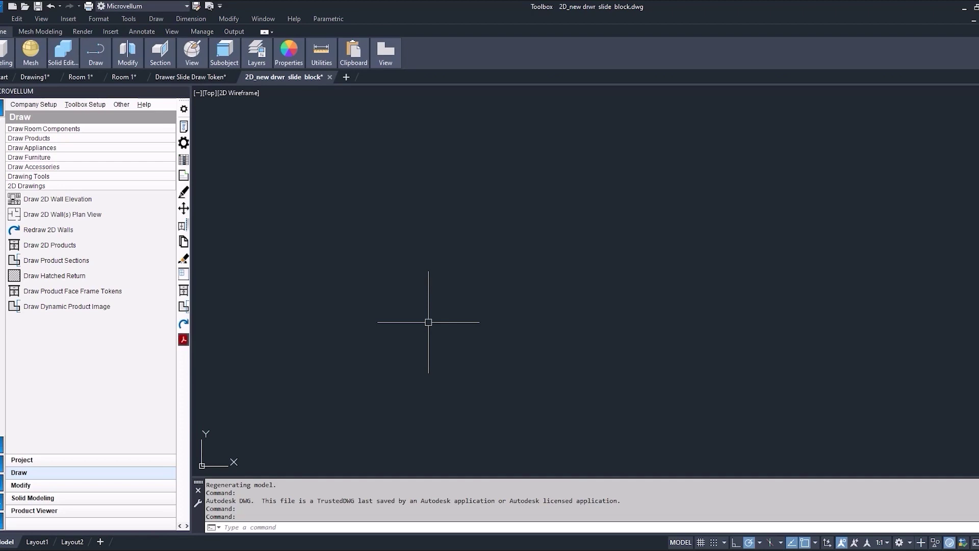
# Zoom to the slide's extents, examine its flatness in the southwest isometric view, and return to the top view
pyautogui.middleClick(429, 321)
pyautogui.middleClick(428, 321)
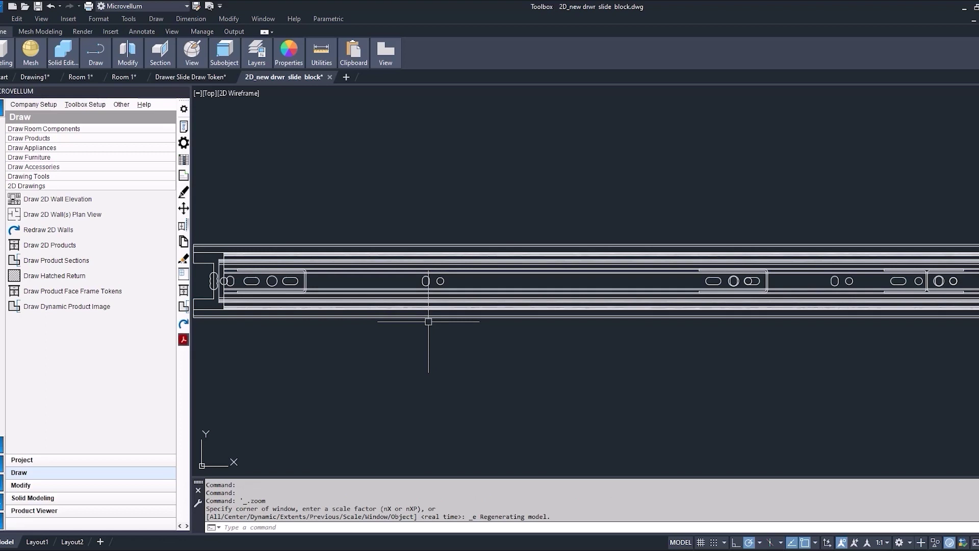
pyautogui.scroll(-4, 428, 321)
pyautogui.write('sw')
pyautogui.press('Return')
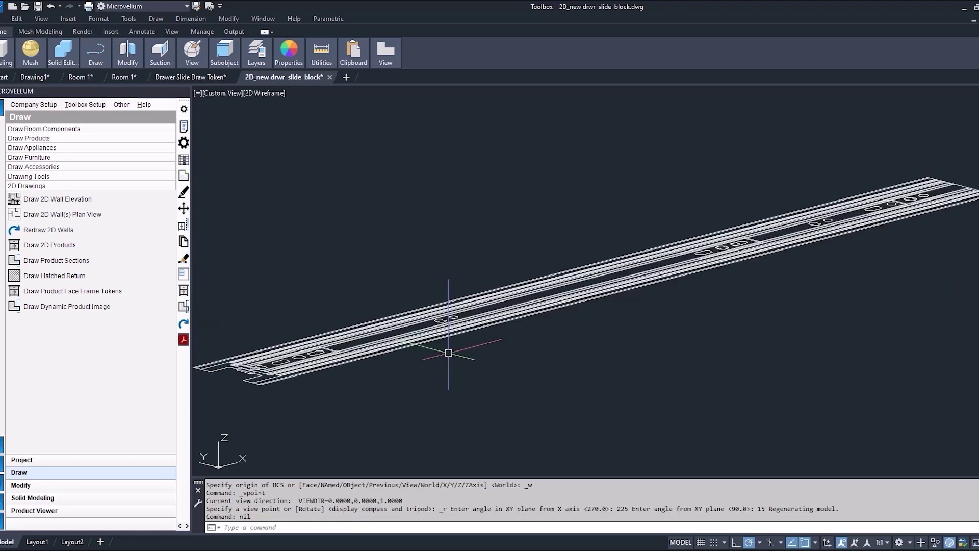
pyautogui.write('u')
pyautogui.press('Return')
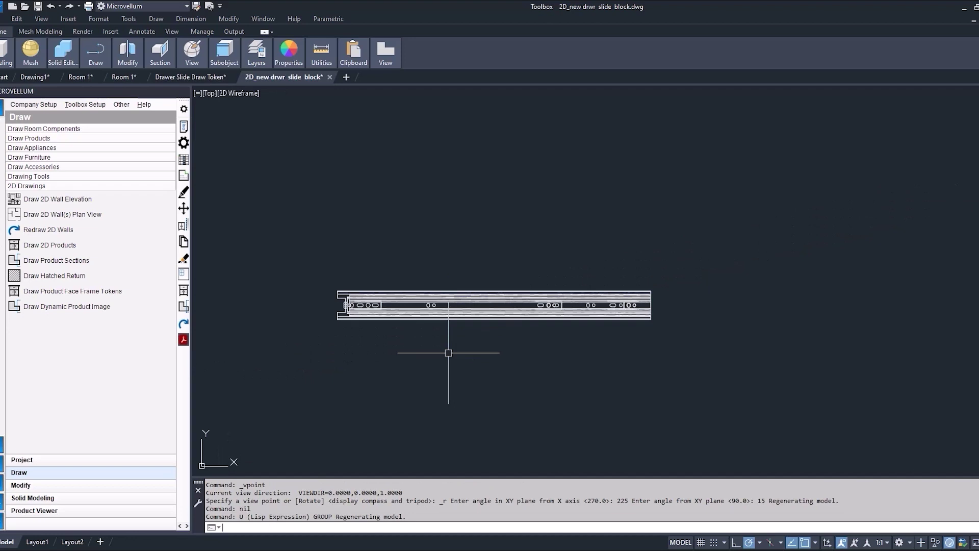
pyautogui.write('L')
pyautogui.press('Return')
pyautogui.press('Escape')
pyautogui.press('Escape')
# Draw a reference line from the origin 0,0,0 to a free point up and to its left
pyautogui.write('L')
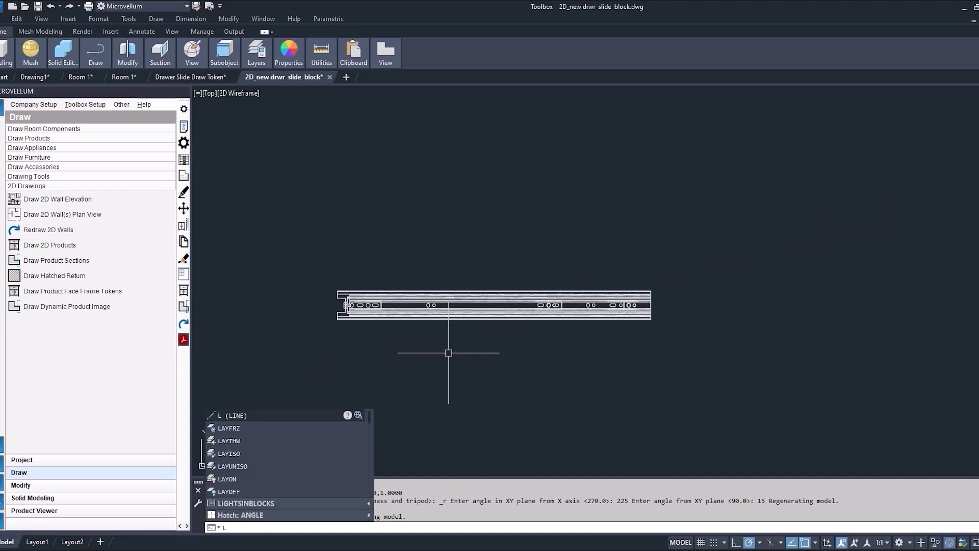
pyautogui.press('Return')
pyautogui.write('0,0,')
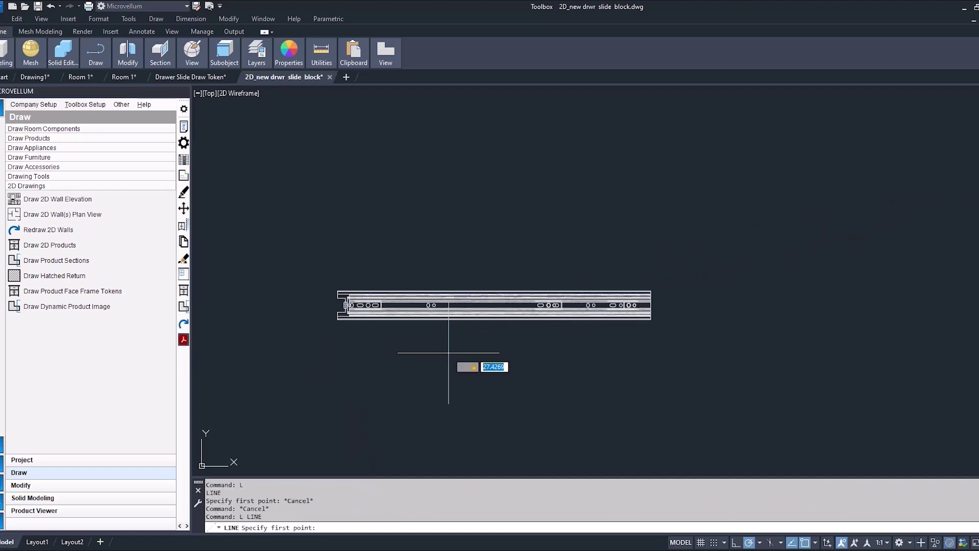
pyautogui.write('0')
pyautogui.press('Return')
pyautogui.scroll(-4, 470, 270)
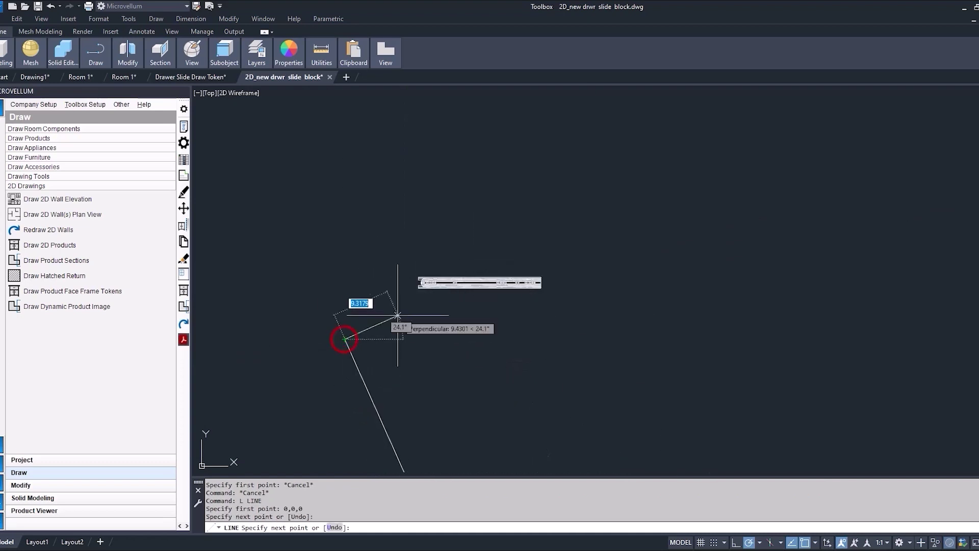
pyautogui.press('Return')
# Move the flattened slide by its lower right corner to the origin end of the reference line
pyautogui.moveTo(405, 421); pyautogui.dragTo(406, 415, button='middle')
pyautogui.moveTo(407, 415); pyautogui.dragTo(428, 341, button='middle')
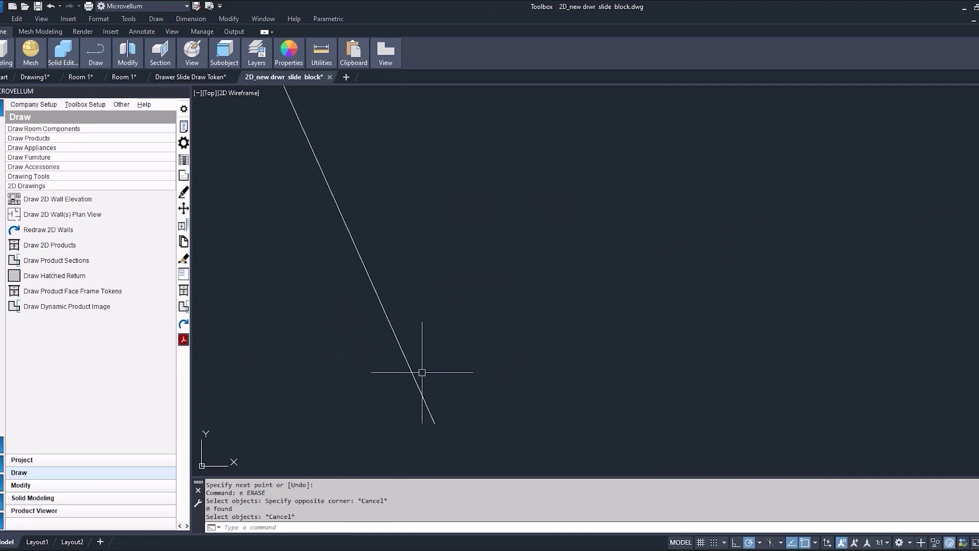
pyautogui.scroll(-4, 423, 372)
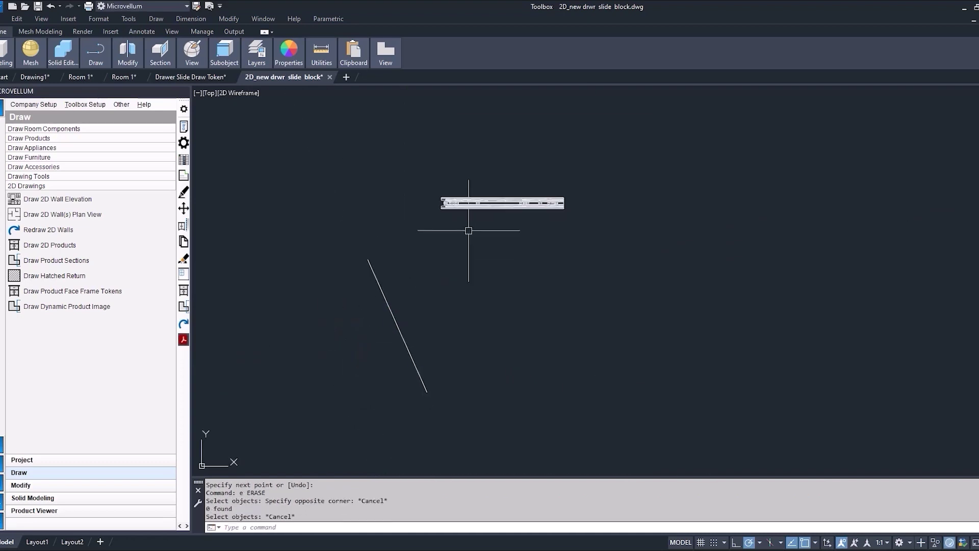
pyautogui.write('m')
pyautogui.press('Return')
pyautogui.click(415, 173)
pyautogui.click(580, 241)
pyautogui.scroll(8, 564, 193)
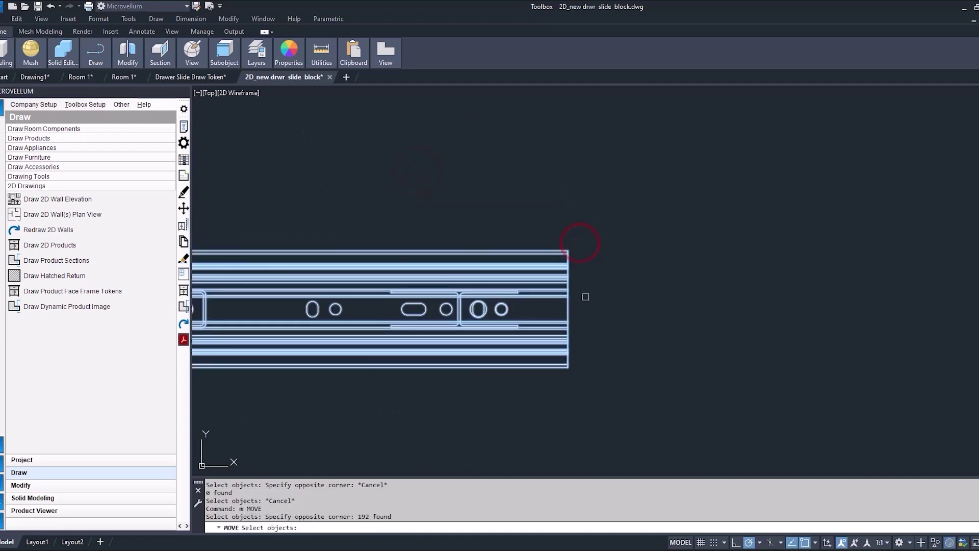
pyautogui.scroll(5, 579, 372)
pyautogui.rightClick(577, 374)
pyautogui.click(516, 350)
pyautogui.scroll(-10, 616, 224)
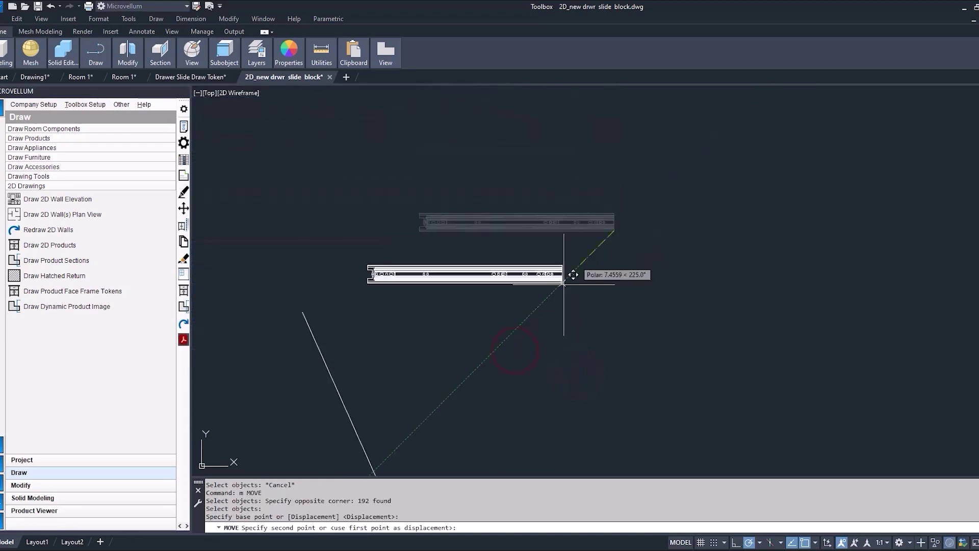
pyautogui.moveTo(519, 328); pyautogui.dragTo(535, 253, button='middle')
pyautogui.click(409, 448)
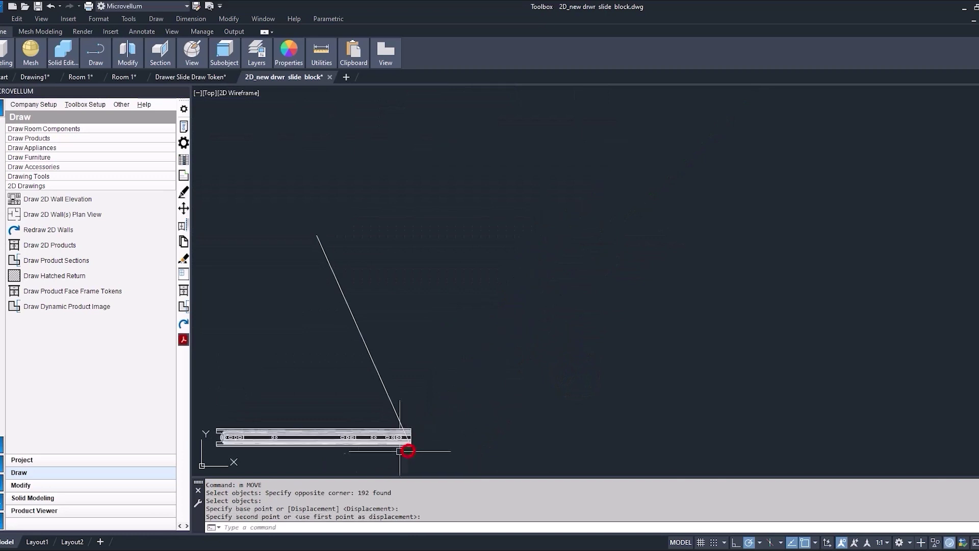
# Mirror the slide about a vertical line through the origin, erasing the source, and delete the reference line
pyautogui.moveTo(409, 447); pyautogui.dragTo(502, 366, button='middle')
pyautogui.scroll(4, 531, 376)
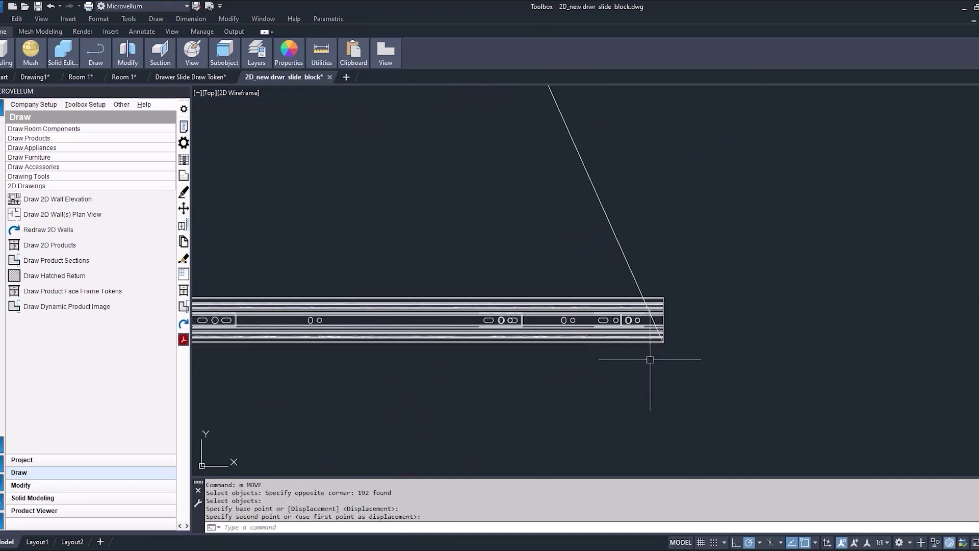
pyautogui.scroll(-4, 593, 375)
pyautogui.press('Escape')
pyautogui.write('mi')
pyautogui.press('Return')
pyautogui.click(399, 319)
pyautogui.click(651, 411)
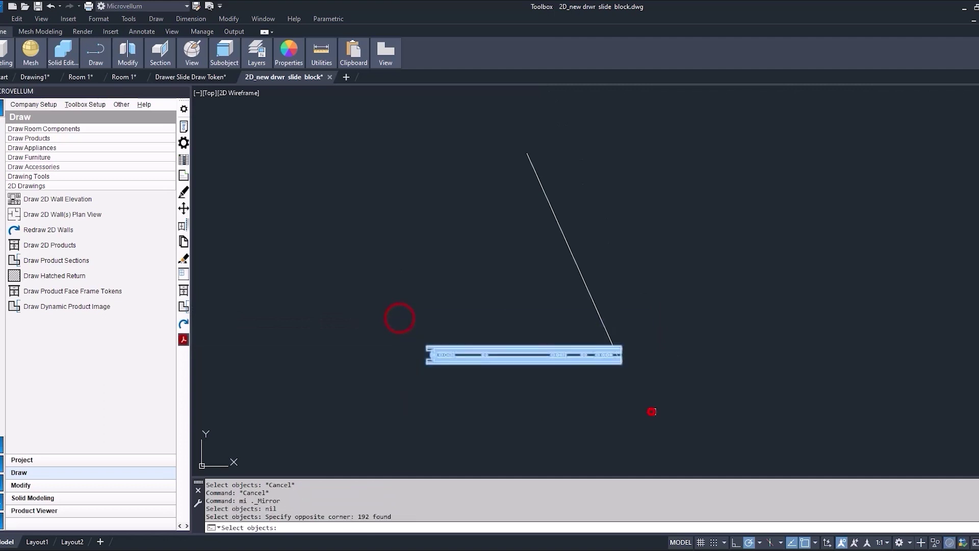
pyautogui.scroll(2, 635, 383)
pyautogui.rightClick(631, 375)
pyautogui.scroll(3, 614, 363)
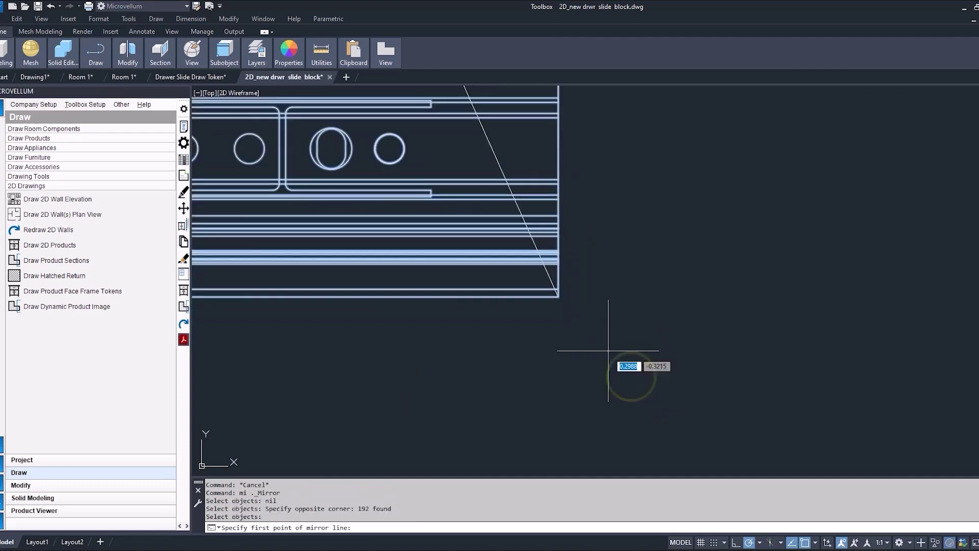
pyautogui.click(557, 295)
pyautogui.scroll(-7, 557, 296)
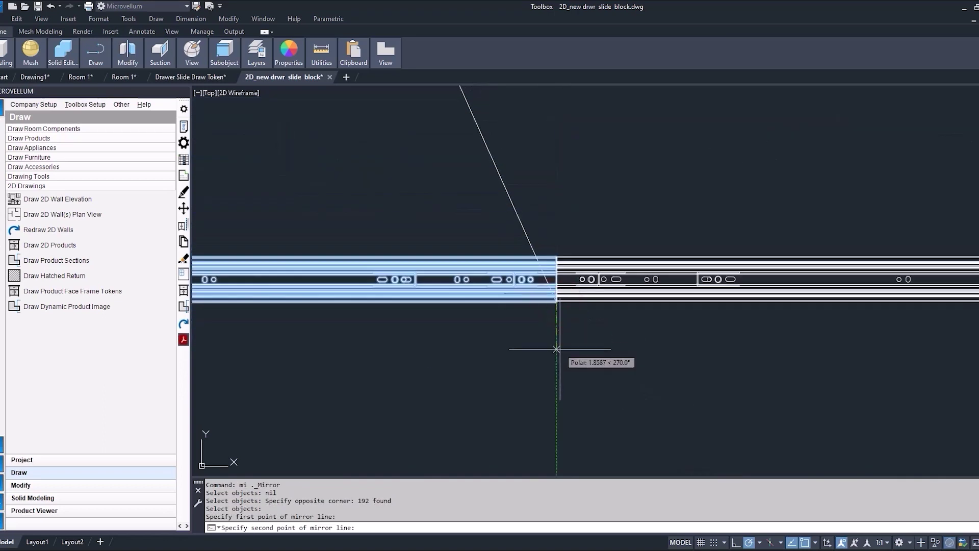
pyautogui.click(560, 350)
pyautogui.write('y')
pyautogui.press('Return')
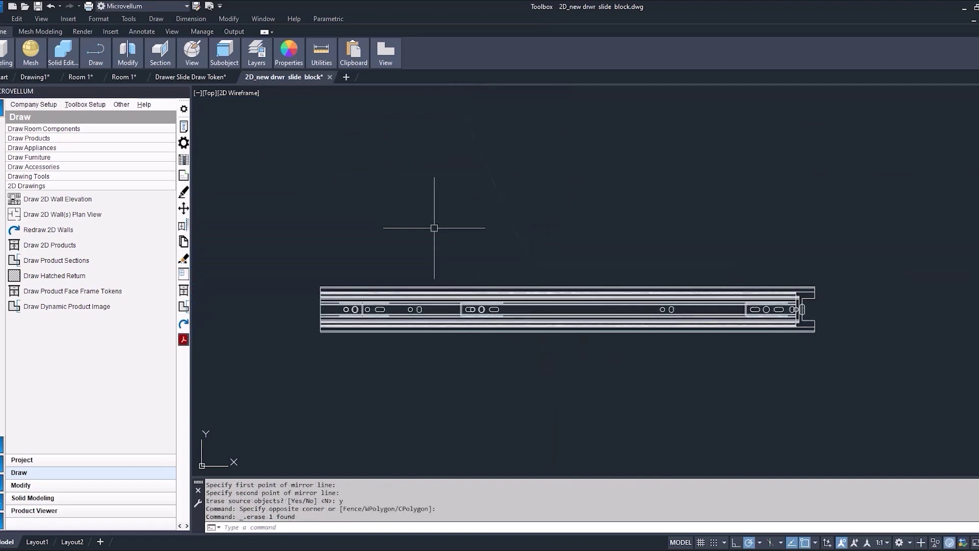
# Close the 2D slide block drawing with its changes saved, and end object isolation in the cabinet drawing
pyautogui.click(330, 77)
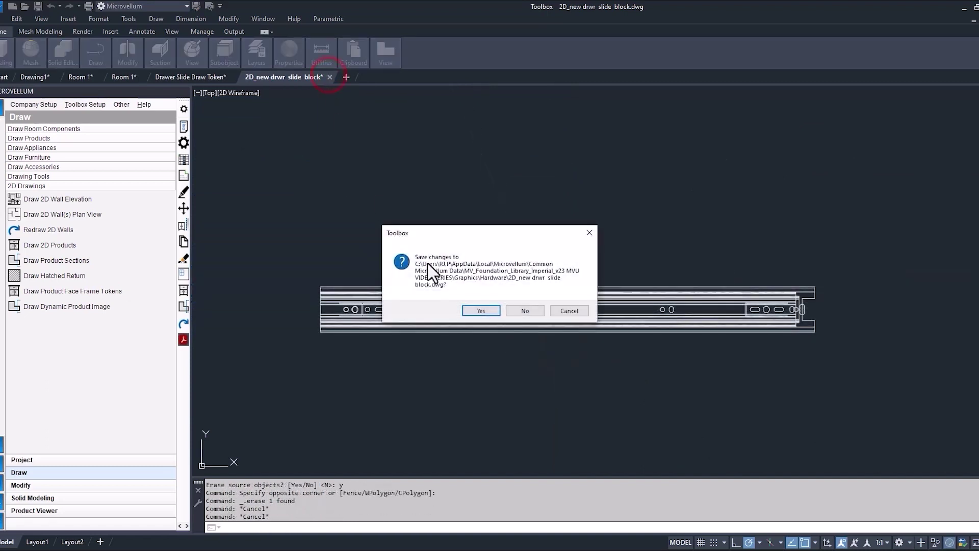
pyautogui.click(482, 310)
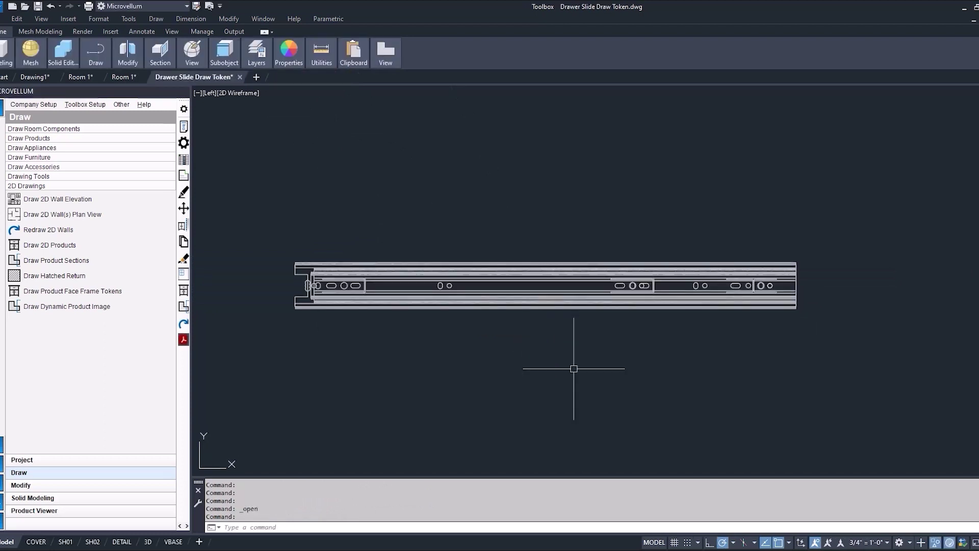
pyautogui.click(934, 542)
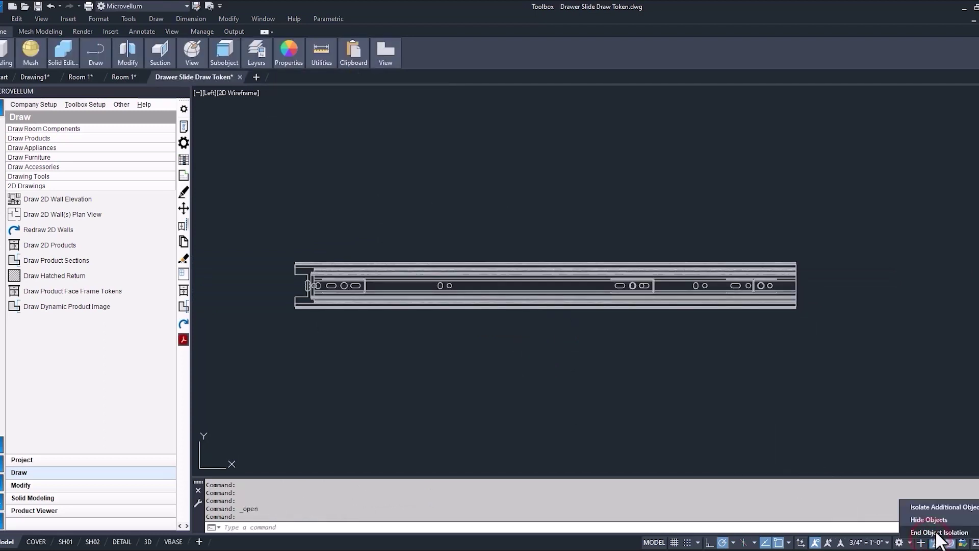
pyautogui.click(938, 531)
pyautogui.scroll(-8, 442, 247)
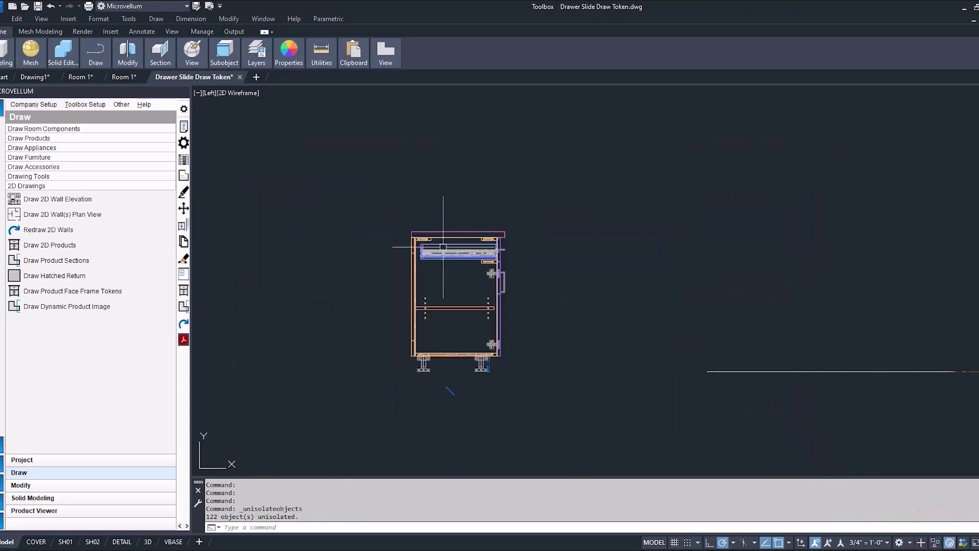
# Open the base cabinet's design data and locate the 2D Instructions entry among its subassemblies
pyautogui.click(183, 160)
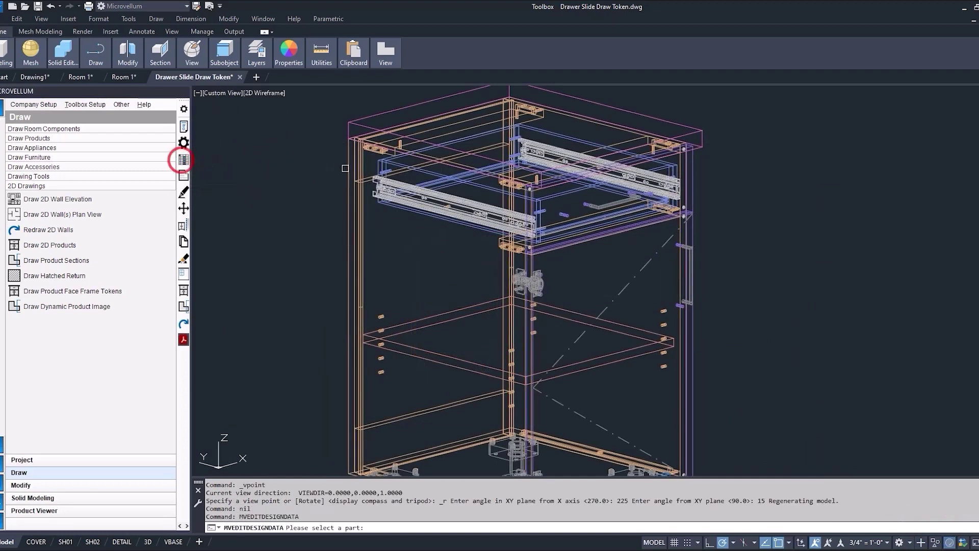
pyautogui.click(385, 163)
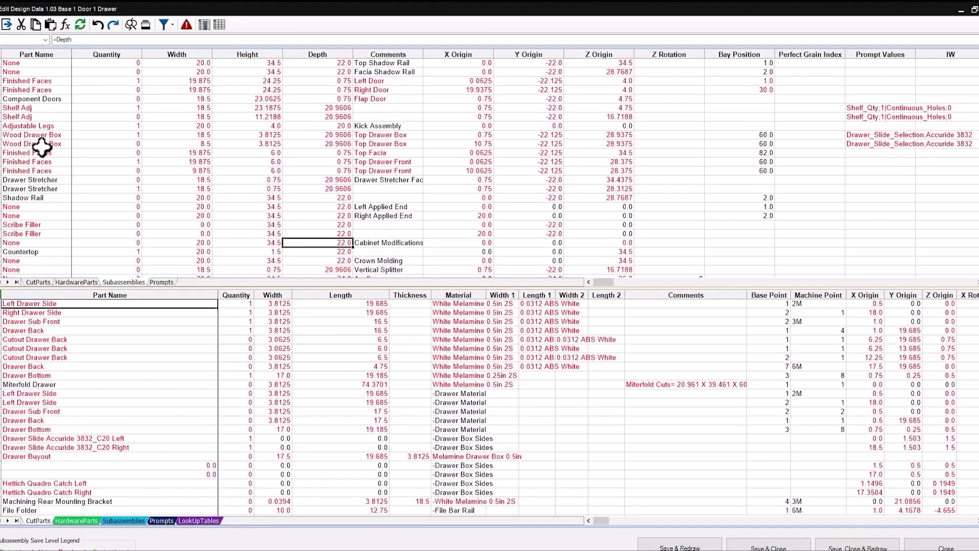
pyautogui.click(40, 144)
pyautogui.scroll(-4, 45, 156)
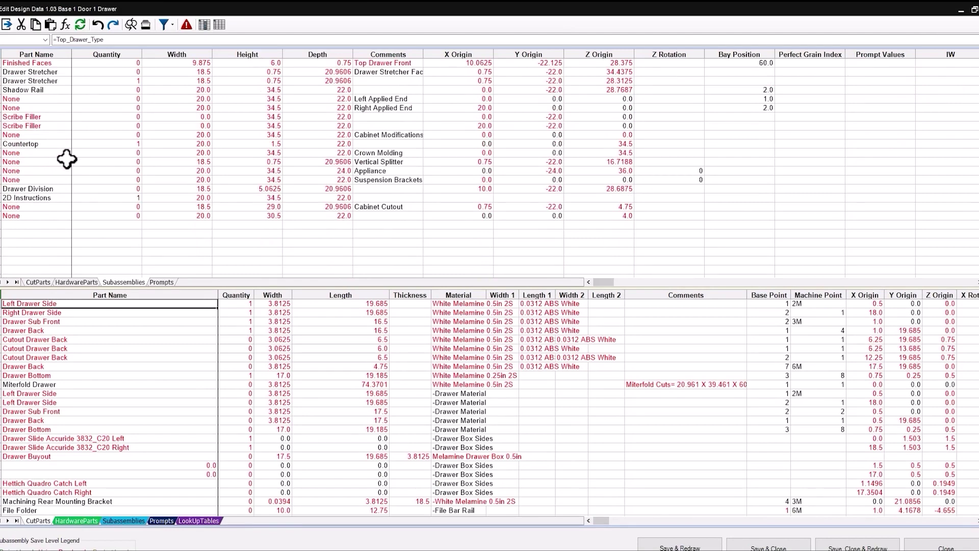
pyautogui.scroll(4, 69, 162)
pyautogui.scroll(-3, 72, 167)
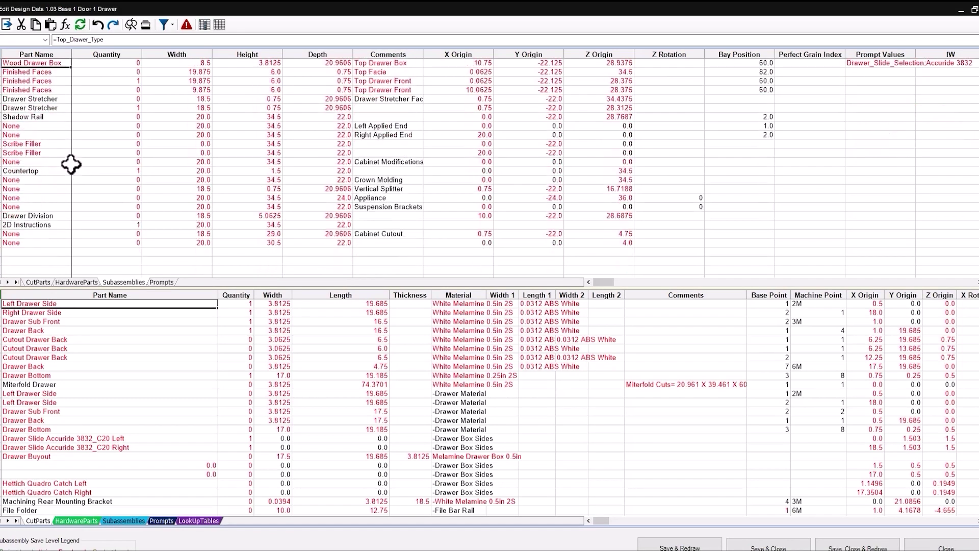
pyautogui.click(53, 225)
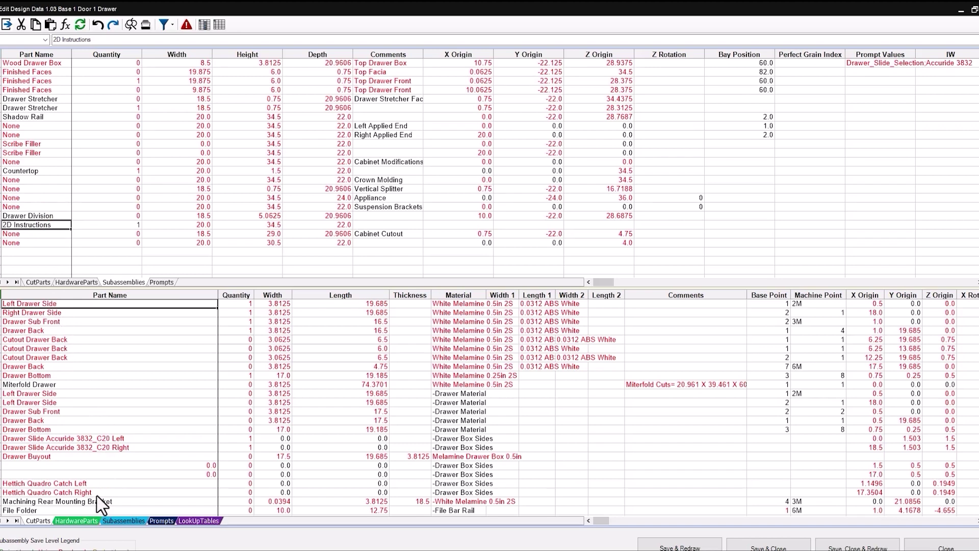
# Examine the drawer box subassembly's prompts and the columns beyond their values
pyautogui.click(161, 521)
pyautogui.moveTo(657, 524); pyautogui.dragTo(729, 525)
pyautogui.scroll(2, 975, 439)
pyautogui.scroll(5, 975, 439)
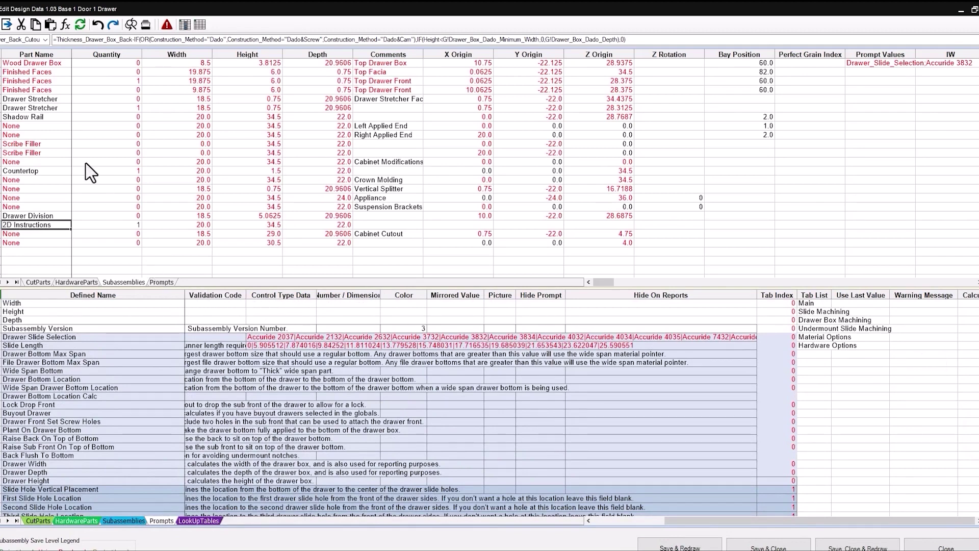
# Open the Finished Faces subassembly used for the Top Drawer Front and find the Cross Section Instructions in its prompts
pyautogui.click(35, 80)
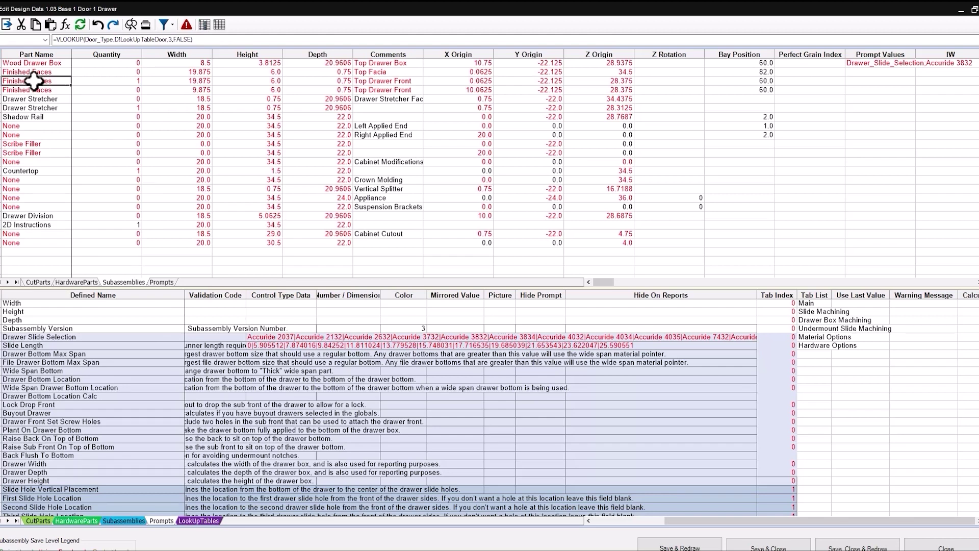
pyautogui.rightClick(35, 81)
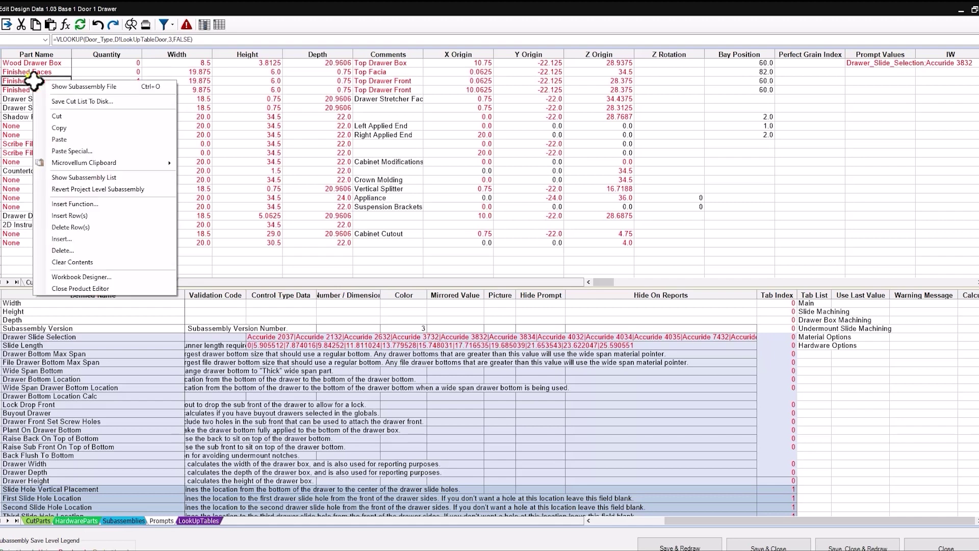
pyautogui.click(72, 84)
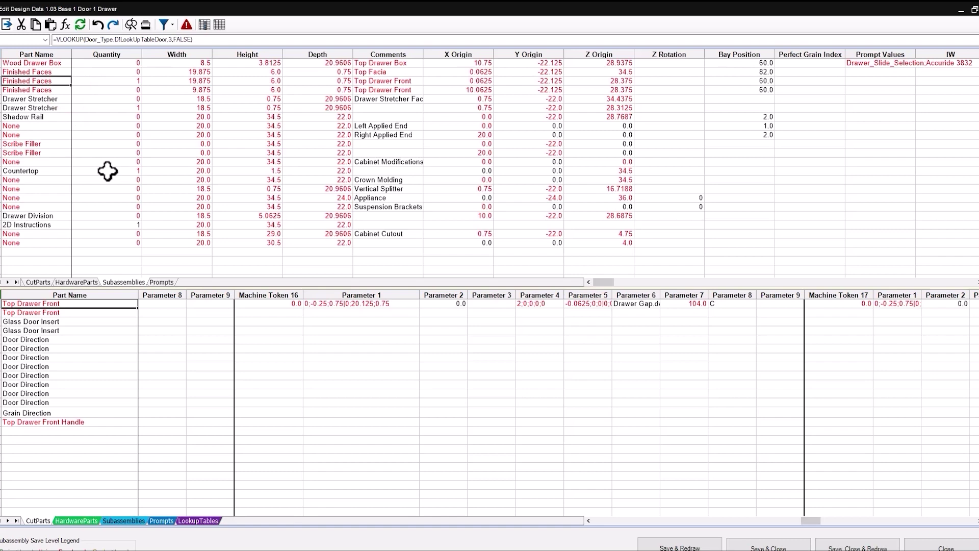
pyautogui.click(162, 520)
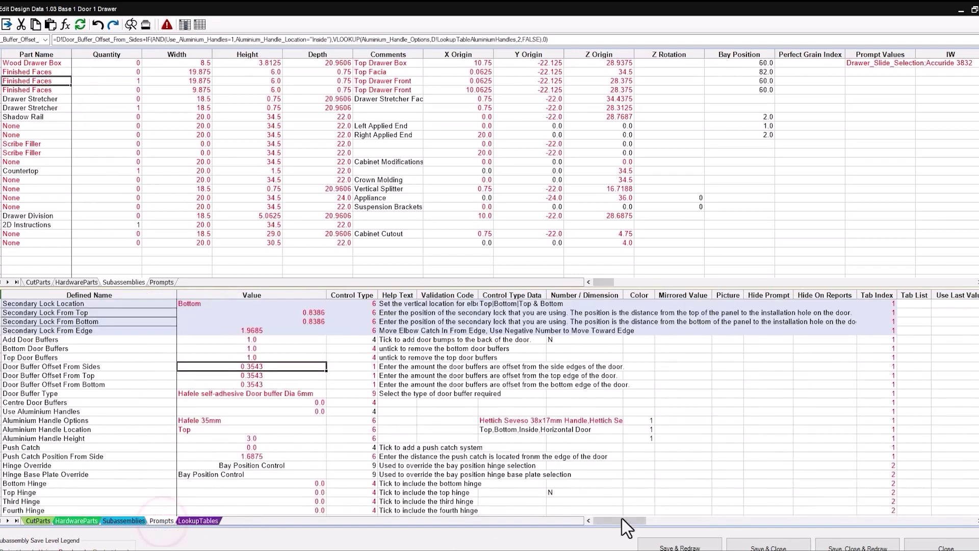
pyautogui.moveTo(623, 521); pyautogui.dragTo(780, 527)
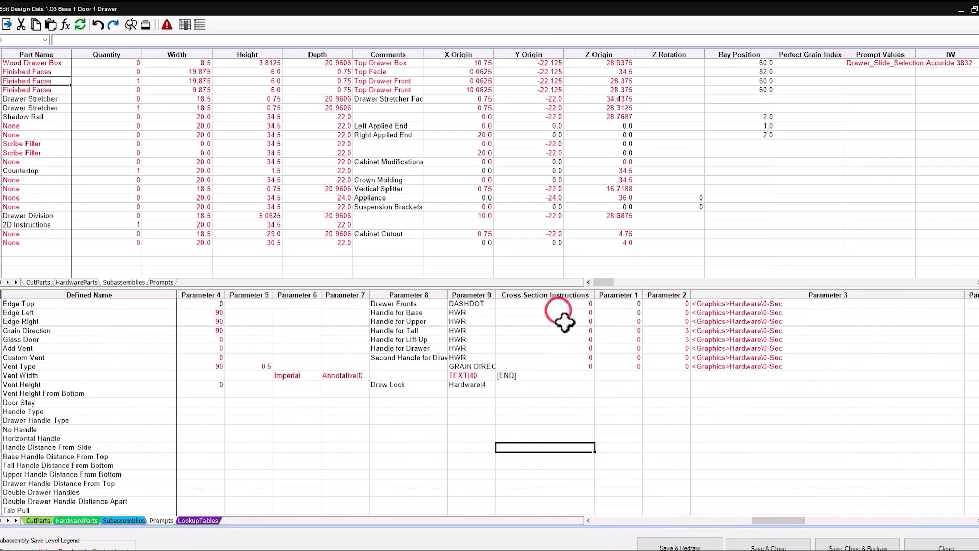
# Copy the DRAWBLOCK cross section instruction for the drawer handle, from the instruction cell through Parameter 9
pyautogui.click(565, 341)
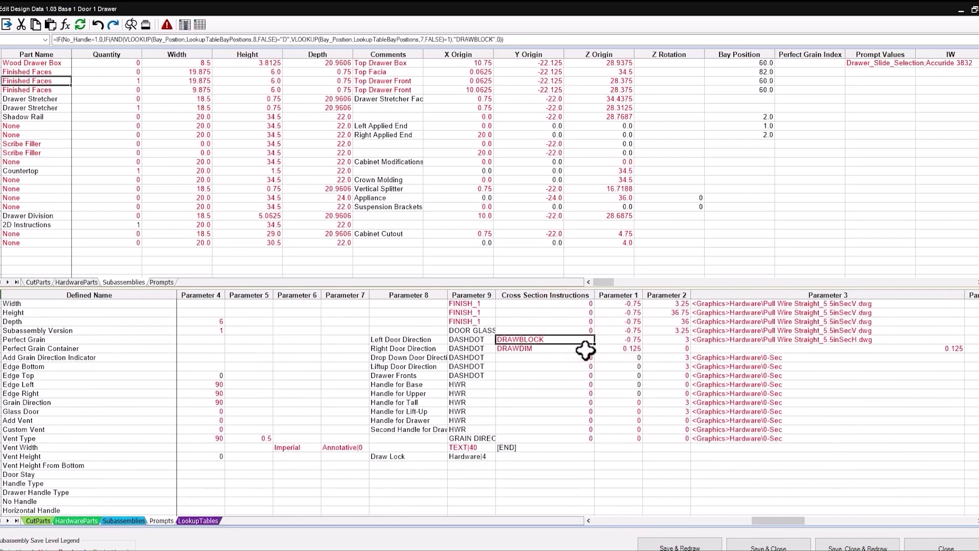
pyautogui.click(705, 340)
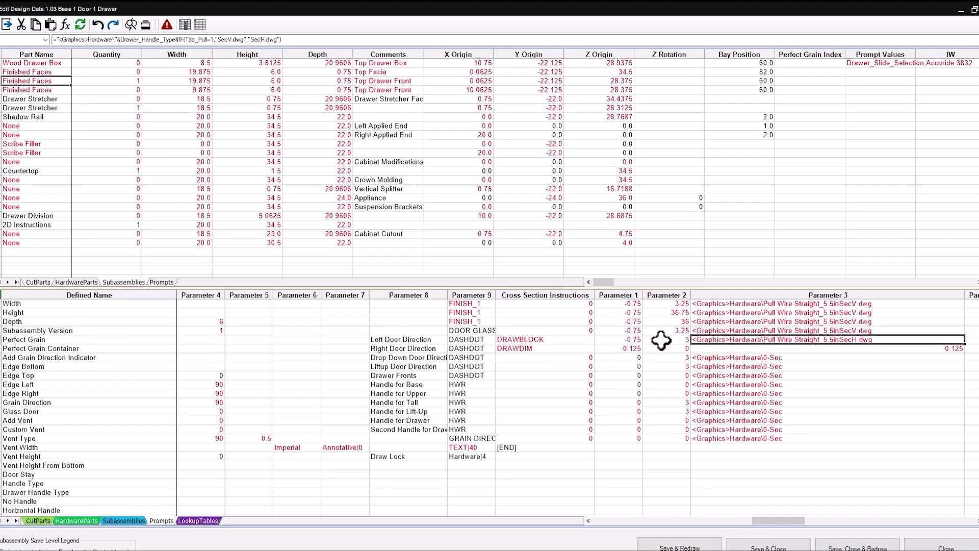
pyautogui.moveTo(535, 341); pyautogui.dragTo(941, 339)
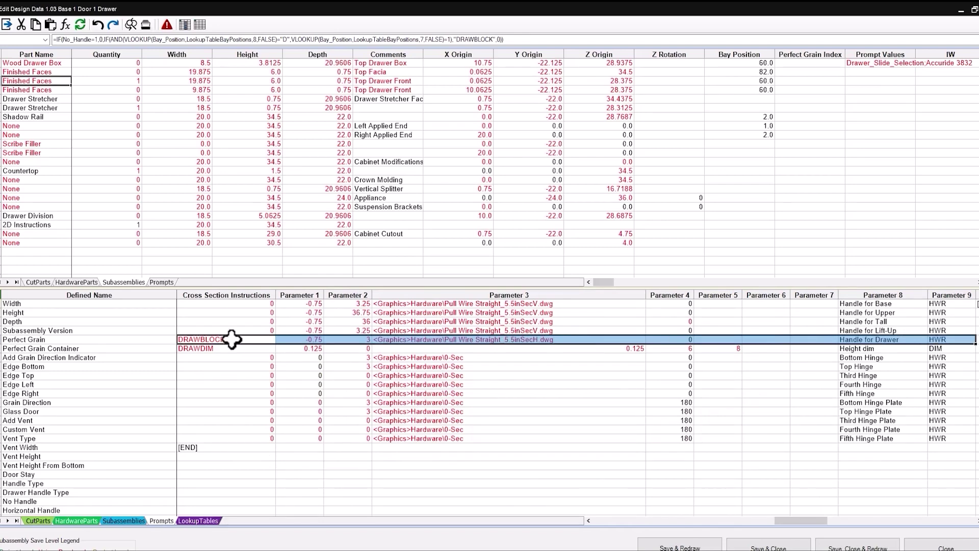
# Open the Wood Drawer Box subassembly with quantity 1 and find the Cross Section Instructions in its prompts
pyautogui.click(52, 63)
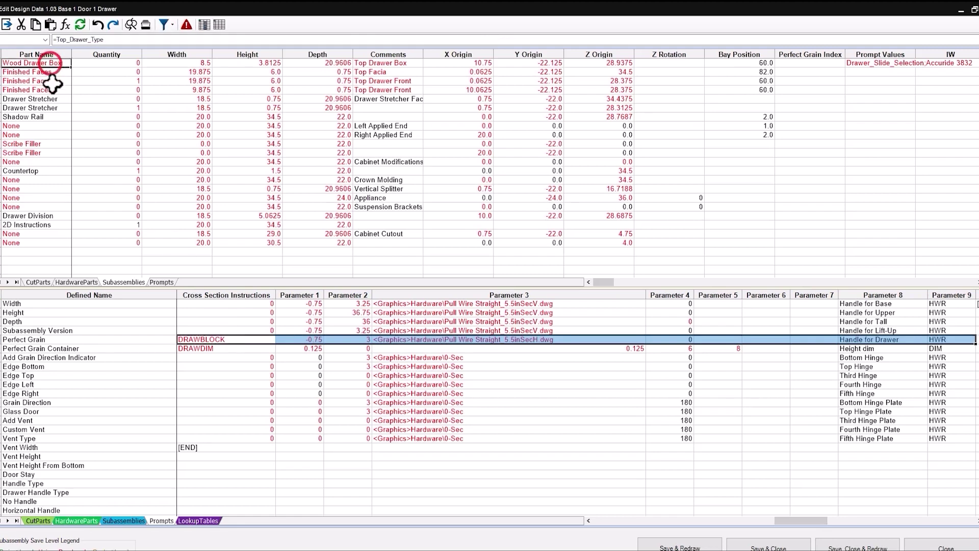
pyautogui.scroll(3, 51, 87)
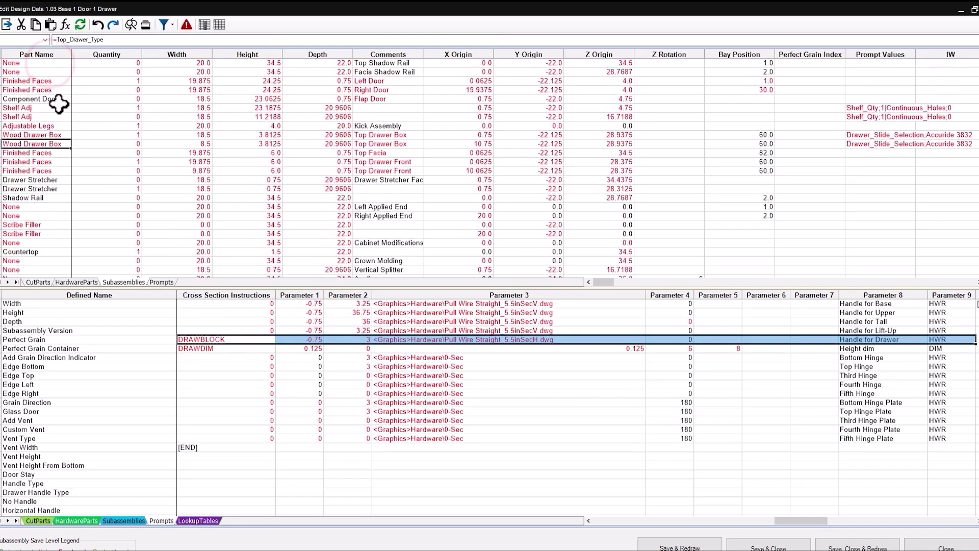
pyautogui.rightClick(58, 135)
pyautogui.click(110, 141)
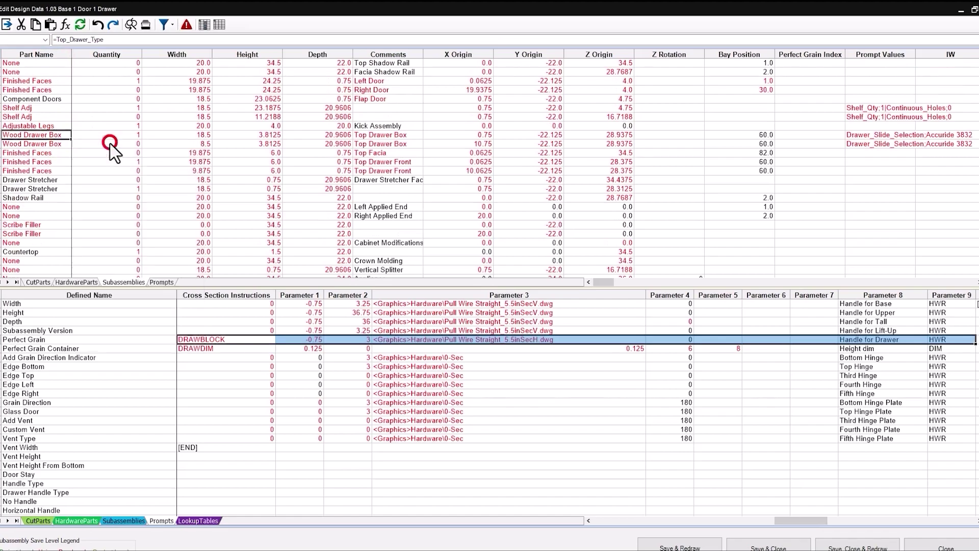
pyautogui.click(161, 520)
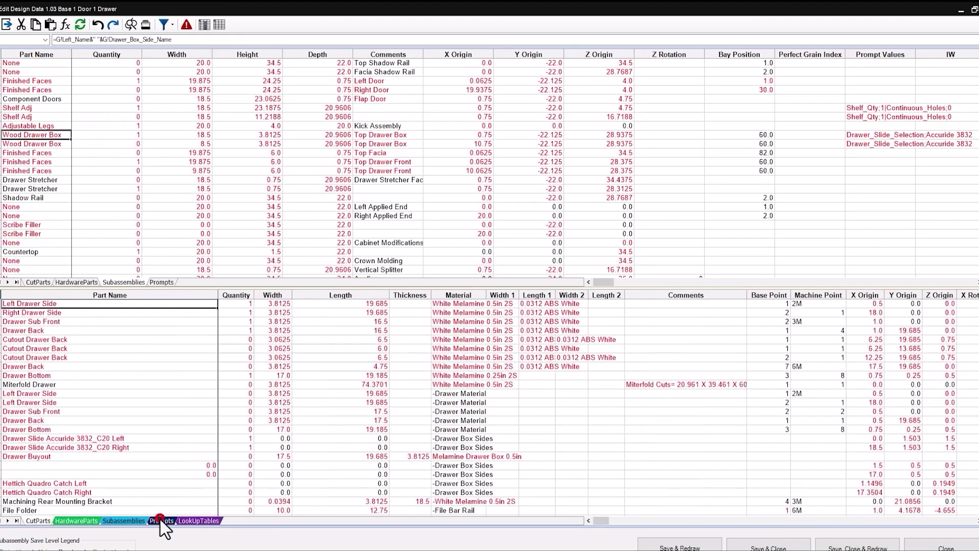
pyautogui.moveTo(978, 476); pyautogui.dragTo(978, 436)
pyautogui.moveTo(785, 522); pyautogui.dragTo(974, 521)
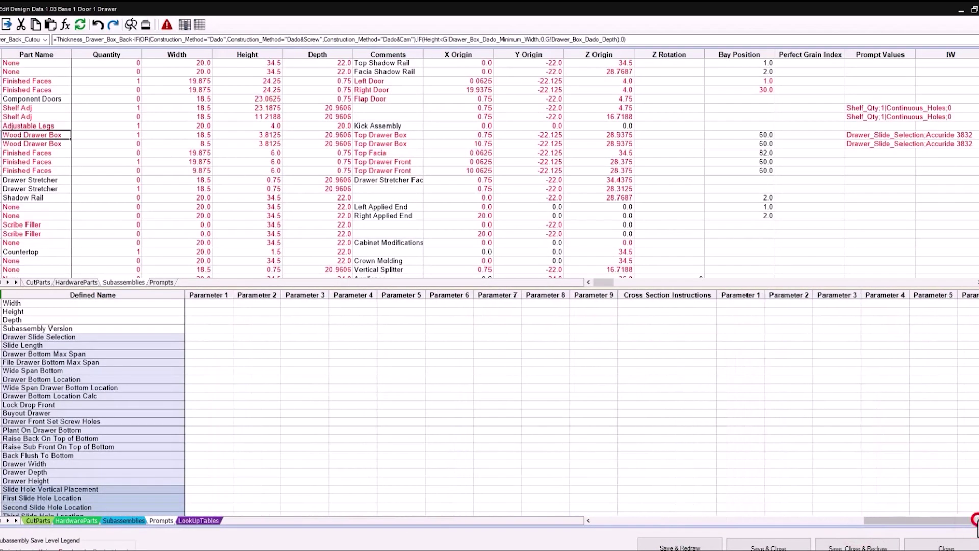
# Paste the copied instruction into the first Cross Section Instructions row and replace its formula with the plain text DRAWBLOCK
pyautogui.click(681, 304)
pyautogui.doubleClick(681, 304)
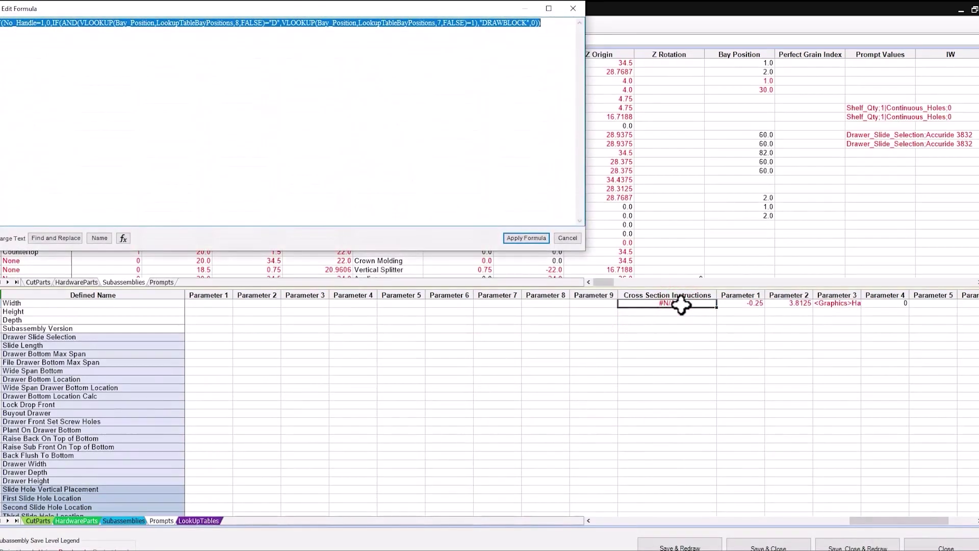
pyautogui.moveTo(306, 10); pyautogui.dragTo(492, 102)
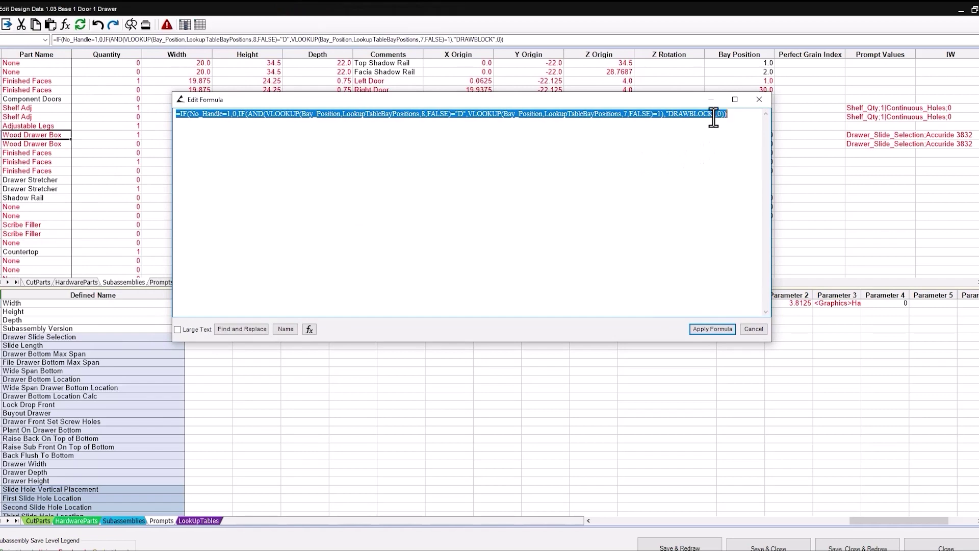
pyautogui.moveTo(712, 115); pyautogui.dragTo(749, 117)
pyautogui.press('BackSpace')
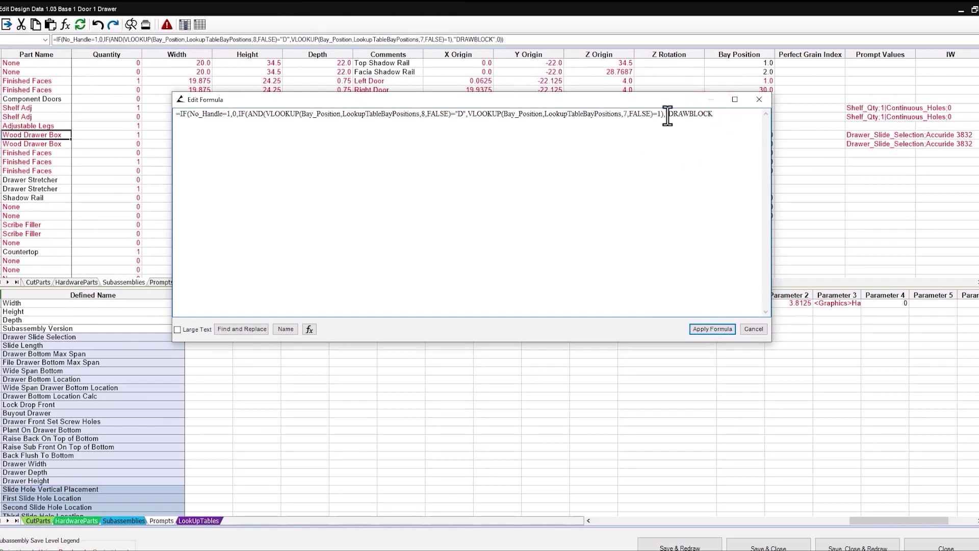
pyautogui.moveTo(668, 115); pyautogui.dragTo(174, 116)
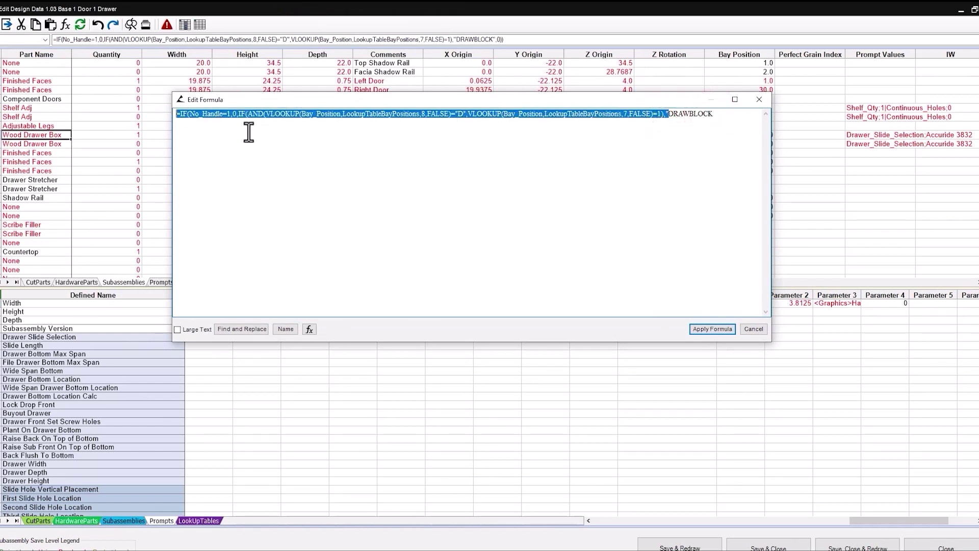
pyautogui.press('BackSpace')
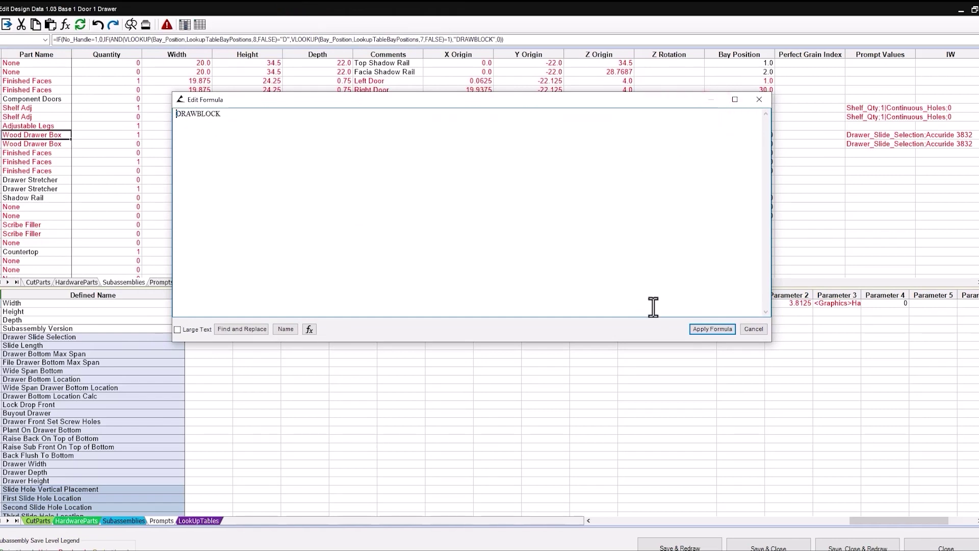
pyautogui.click(709, 330)
# Set Parameter 1 and Parameter 2 of the DRAWBLOCK instruction to 0
pyautogui.click(742, 304)
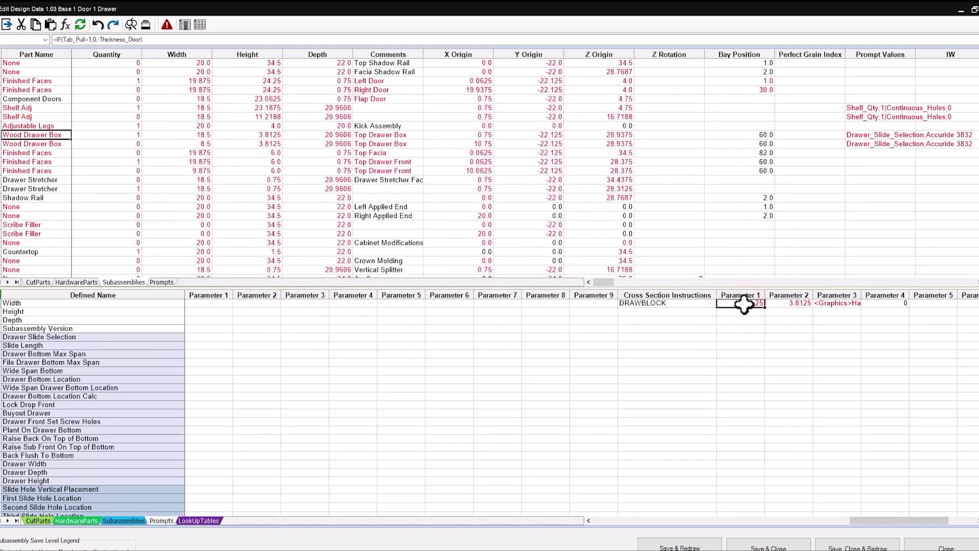
pyautogui.write('0')
pyautogui.press('Return')
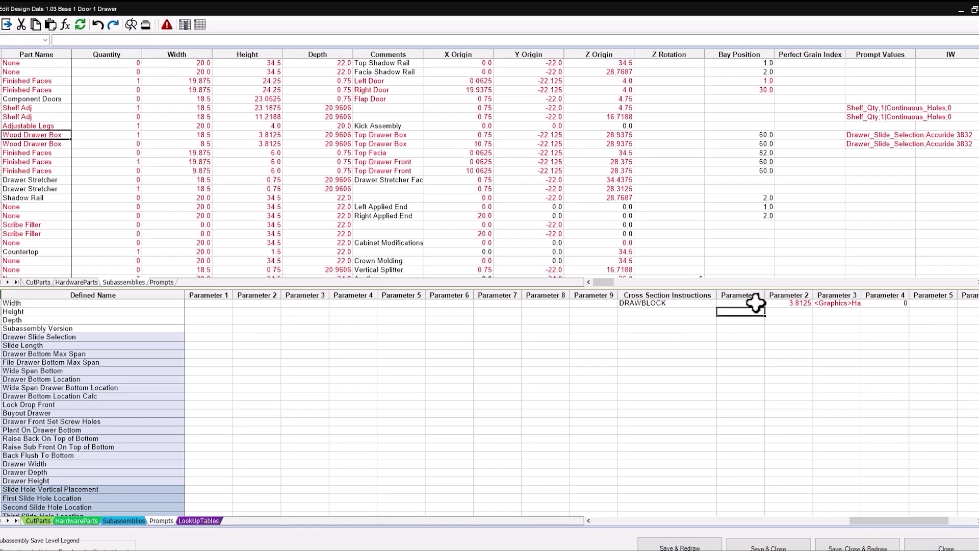
pyautogui.click(785, 303)
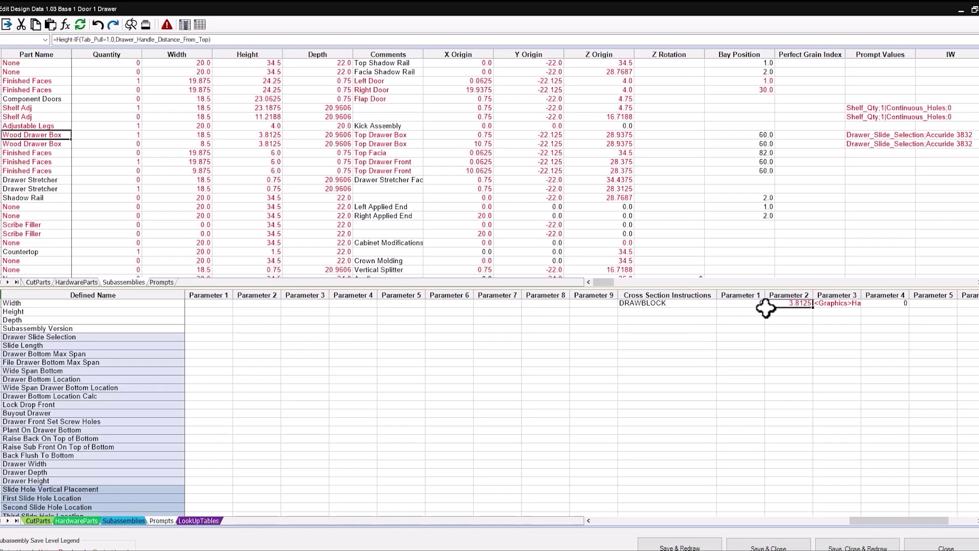
pyautogui.write('0')
pyautogui.press('Return')
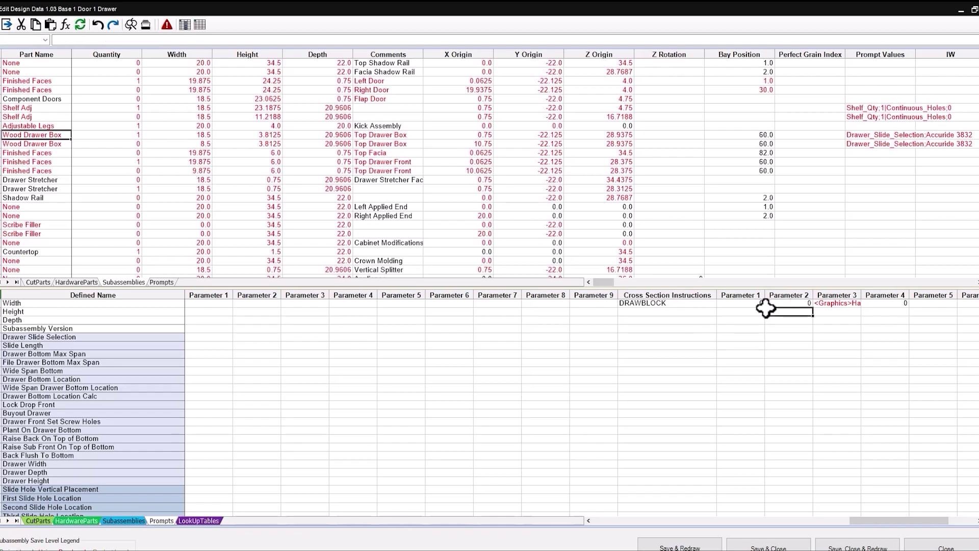
# Change the DRAWBLOCK instruction's Parameter 3 formula to ="<Graphics>Hardware\2D new drwr slide block.dwg", without a closing parenthesis, taking the file name from the Hardware graphics folder
pyautogui.click(837, 303)
pyautogui.doubleClick(837, 303)
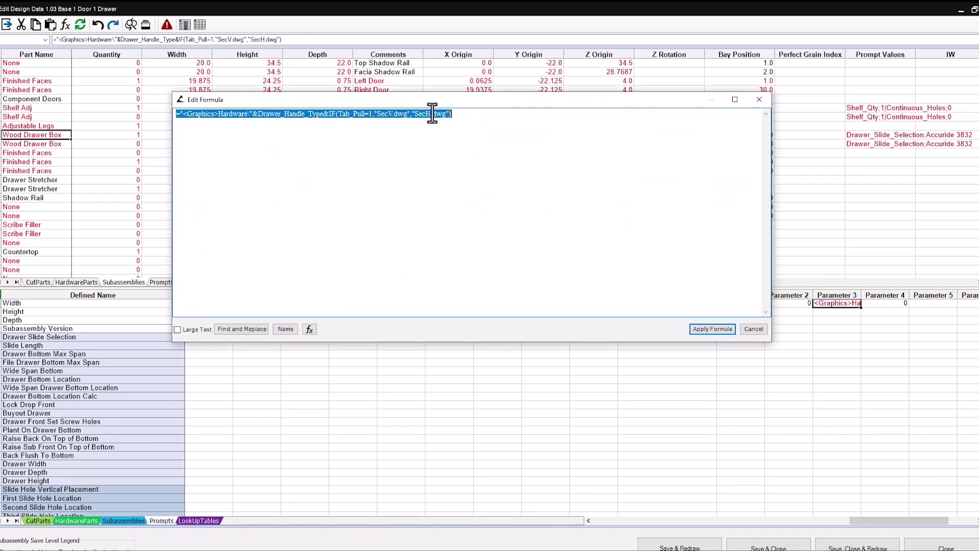
pyautogui.moveTo(433, 115); pyautogui.dragTo(374, 116)
pyautogui.click(425, 135)
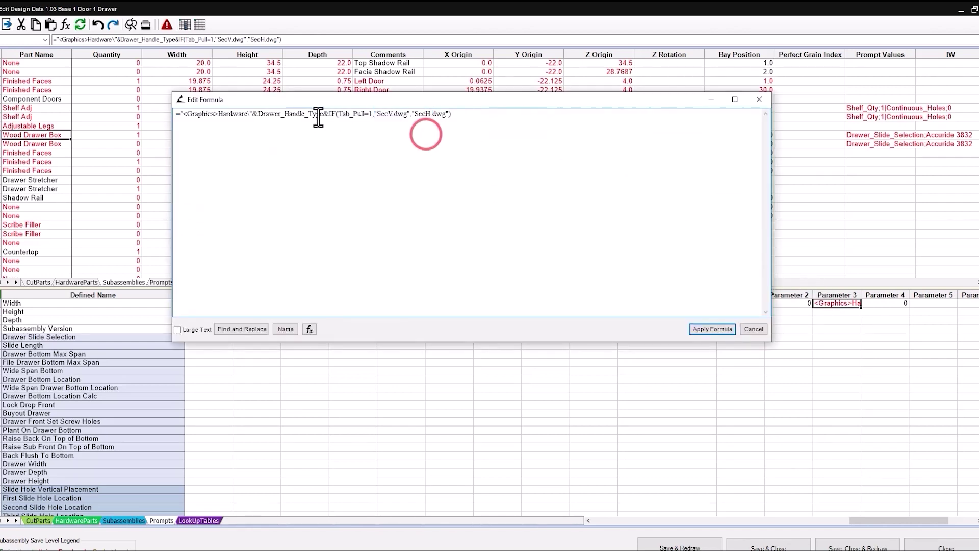
pyautogui.moveTo(251, 114); pyautogui.dragTo(422, 118)
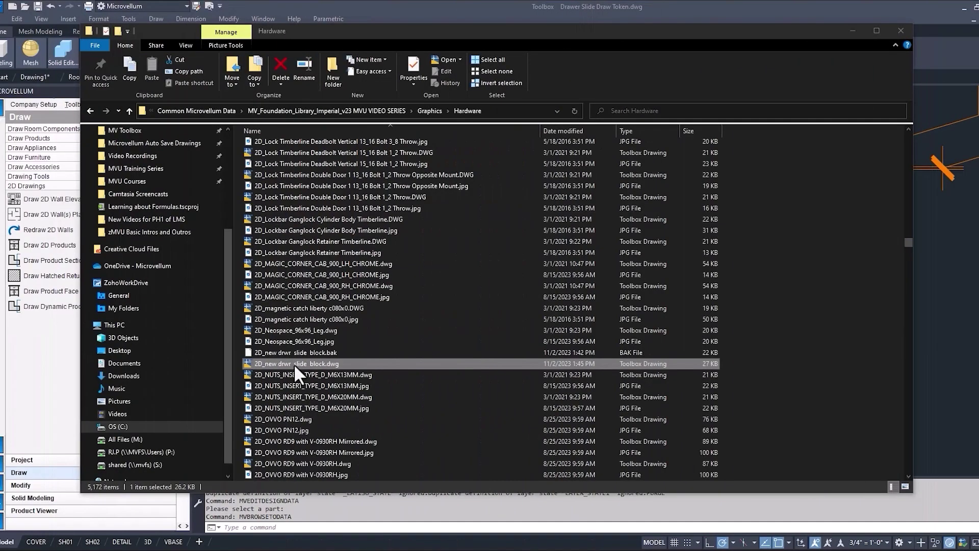
pyautogui.click(294, 363)
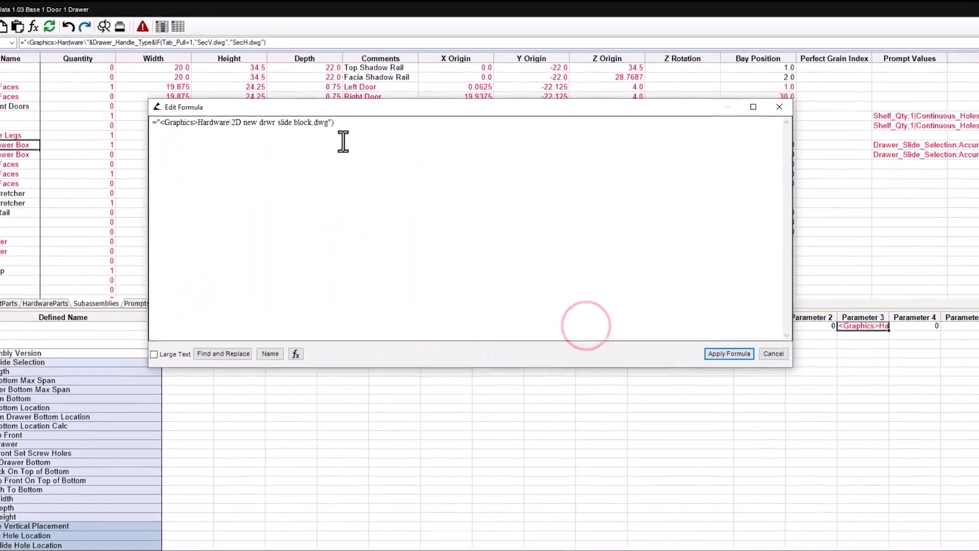
pyautogui.click(352, 118)
pyautogui.press('BackSpace')
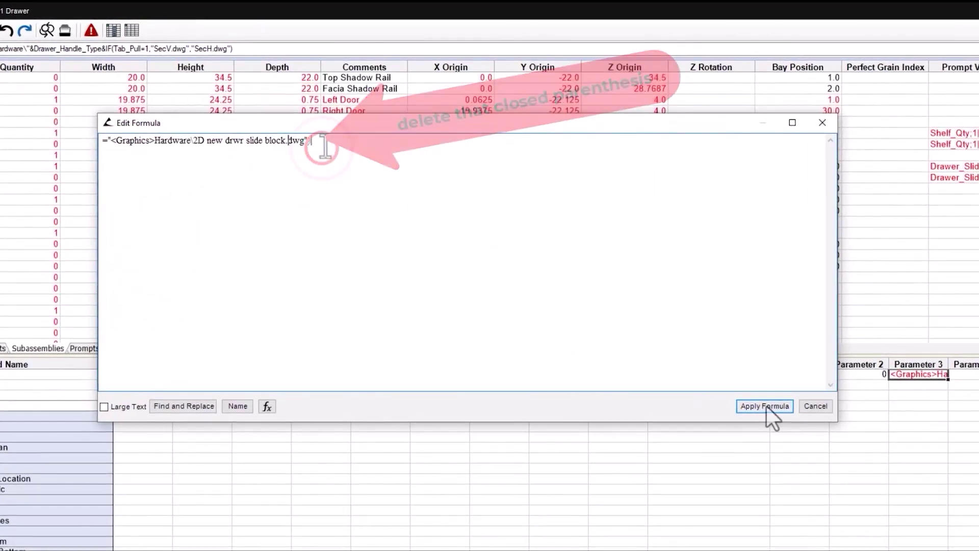
pyautogui.click(764, 406)
# Enter [END] directly below DRAWBLOCK in the Cross Section Instructions column
pyautogui.click(658, 316)
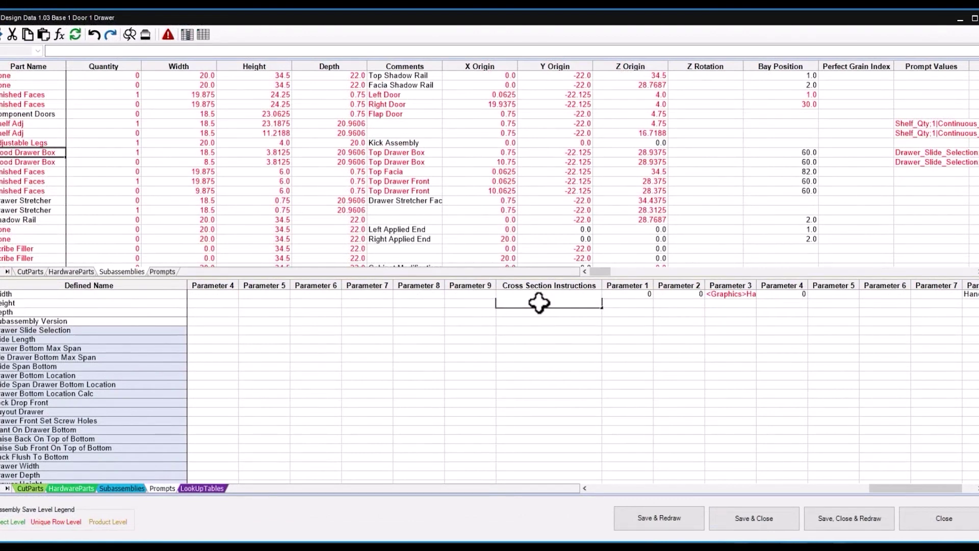
pyautogui.write('[')
pyautogui.press('capslock')
pyautogui.write('END]')
pyautogui.press('Return')
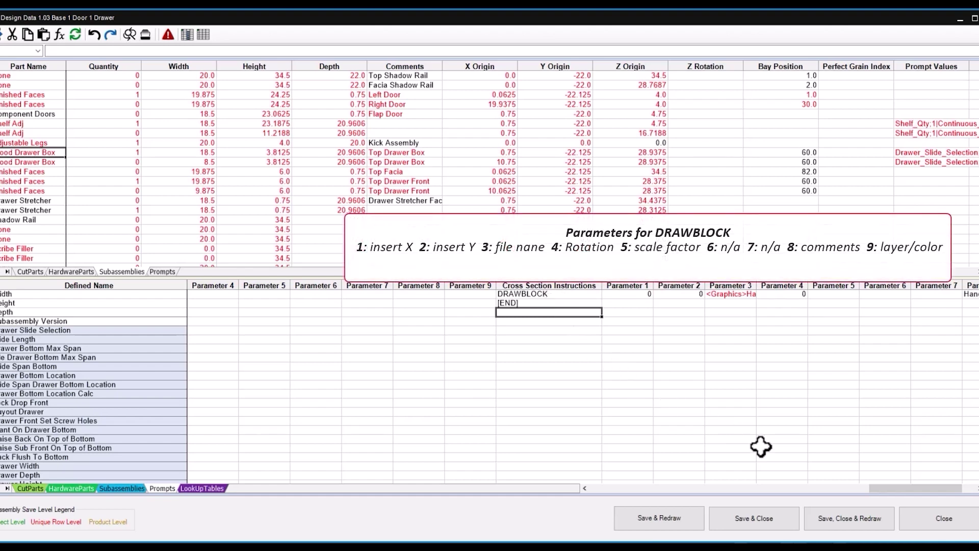
pyautogui.click(975, 488)
pyautogui.click(975, 488)
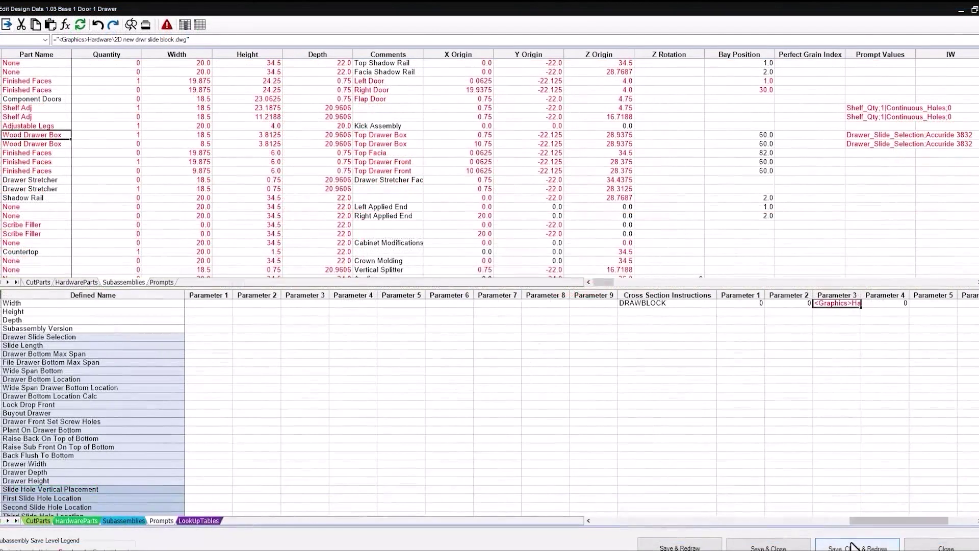
# Save the Wood Drawer Box subassembly to the product, close the design data and redraw the product's cross section
pyautogui.click(854, 546)
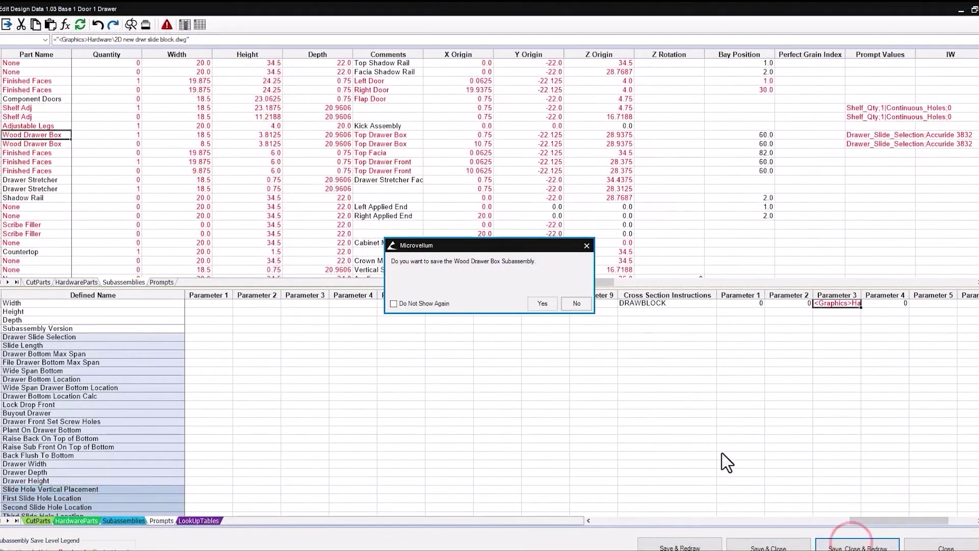
pyautogui.click(545, 302)
pyautogui.click(366, 169)
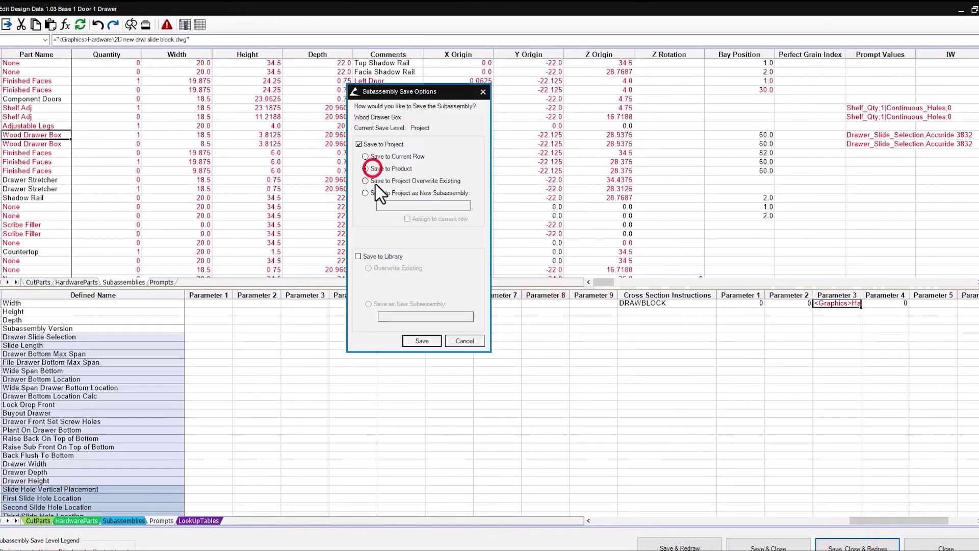
pyautogui.click(422, 340)
pyautogui.click(572, 303)
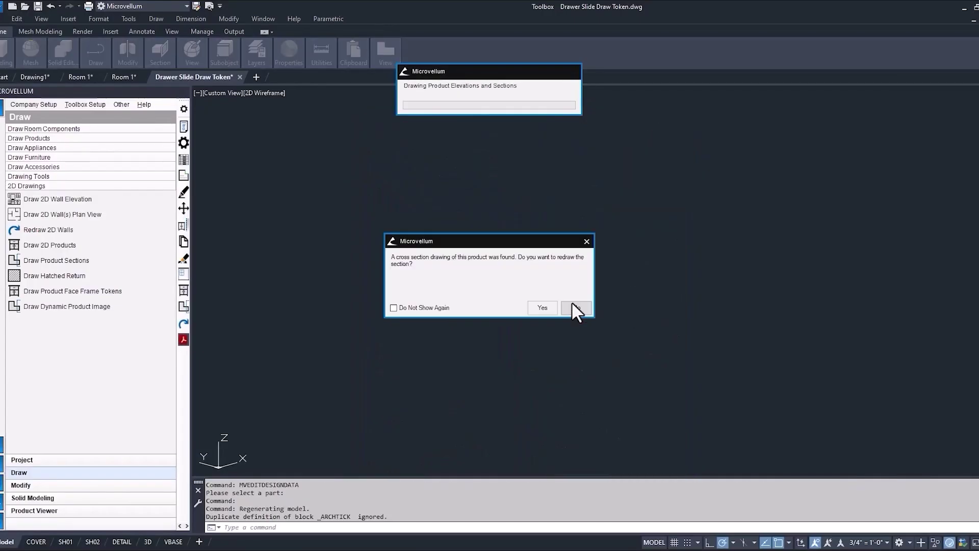
pyautogui.click(542, 308)
pyautogui.click(558, 339)
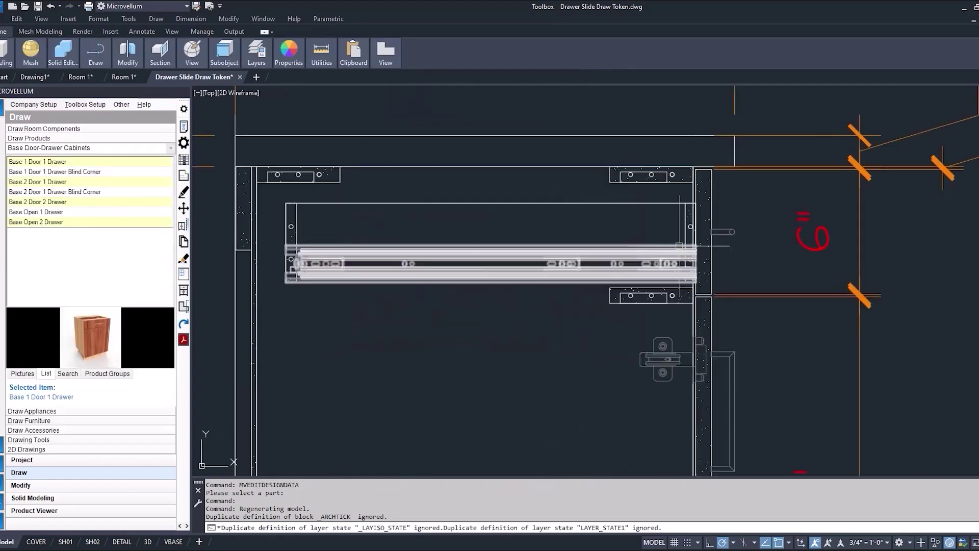
pyautogui.scroll(-5, 688, 352)
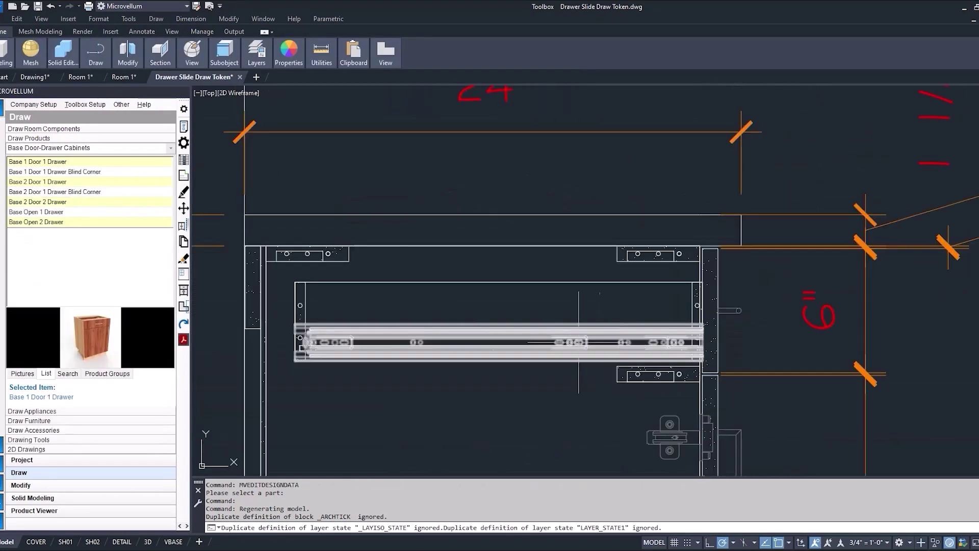
# Reopen the cabinet's design data and check the drawer slide pair in the hardware parts of the Wood Drawer Box subassembly on row 9
pyautogui.click(184, 159)
pyautogui.click(324, 282)
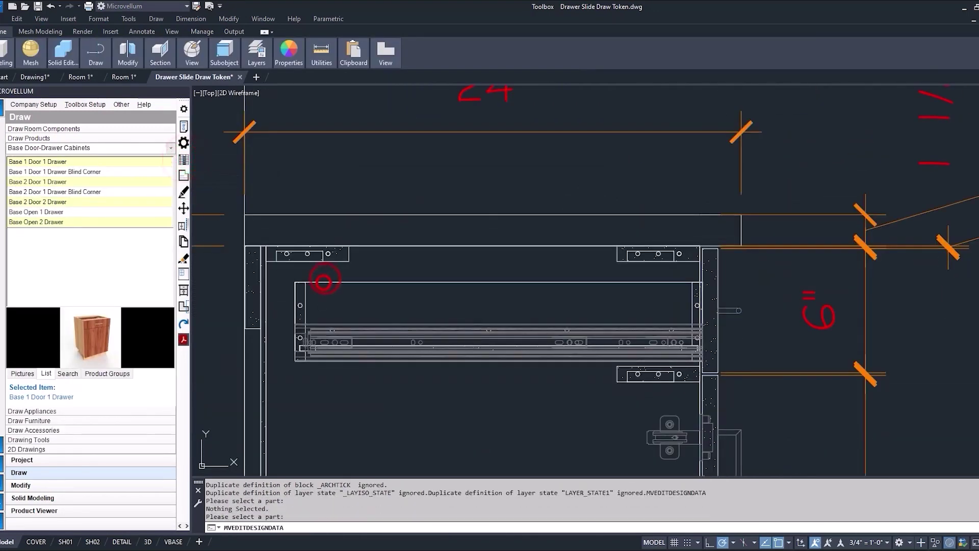
pyautogui.click(137, 486)
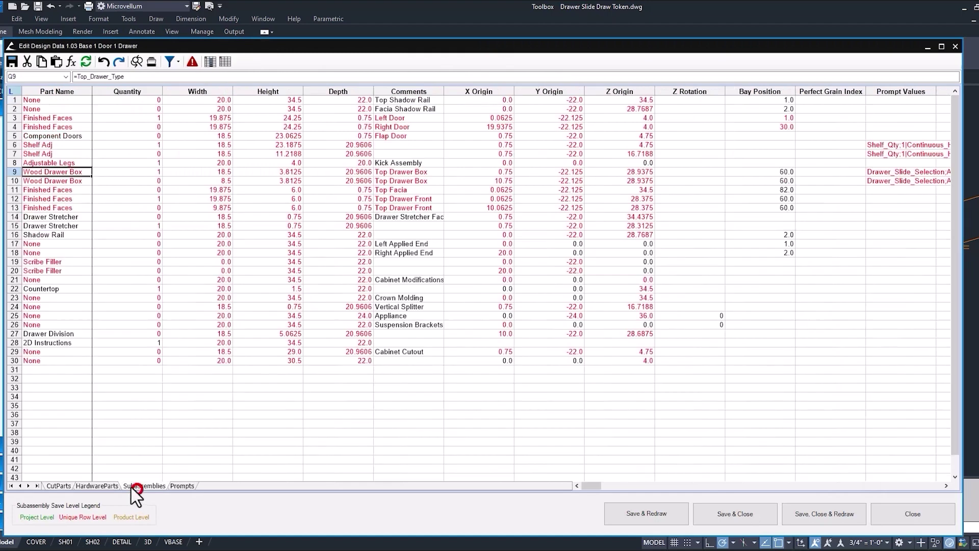
pyautogui.rightClick(72, 173)
pyautogui.click(104, 177)
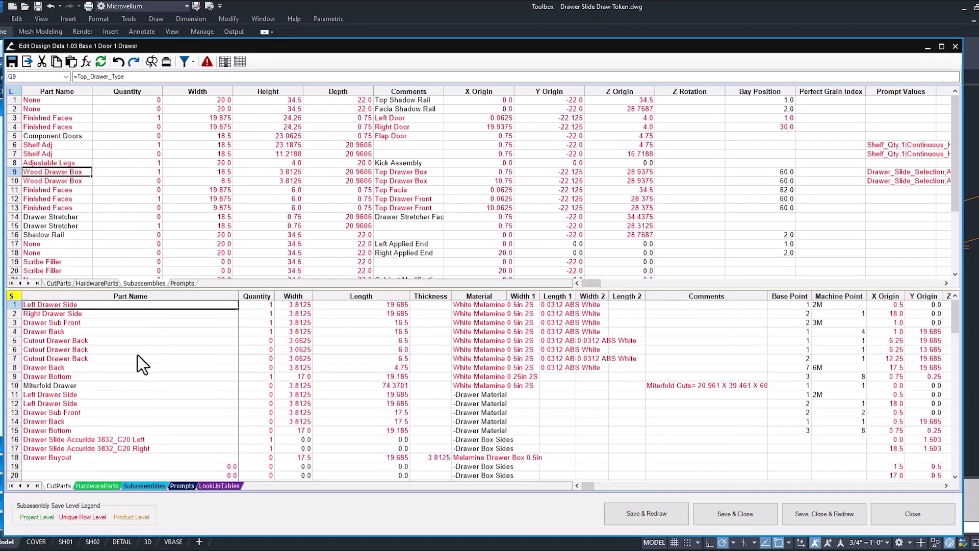
pyautogui.click(97, 486)
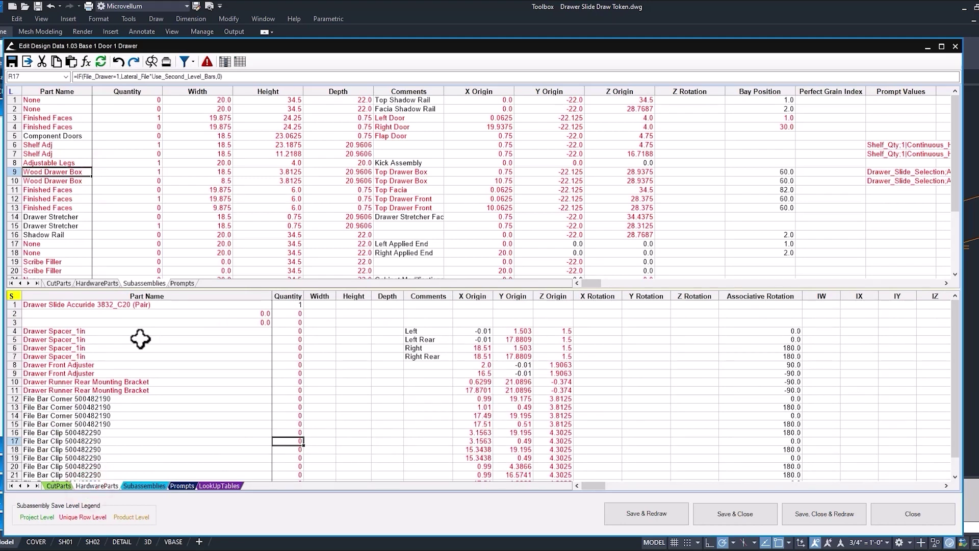
pyautogui.click(153, 304)
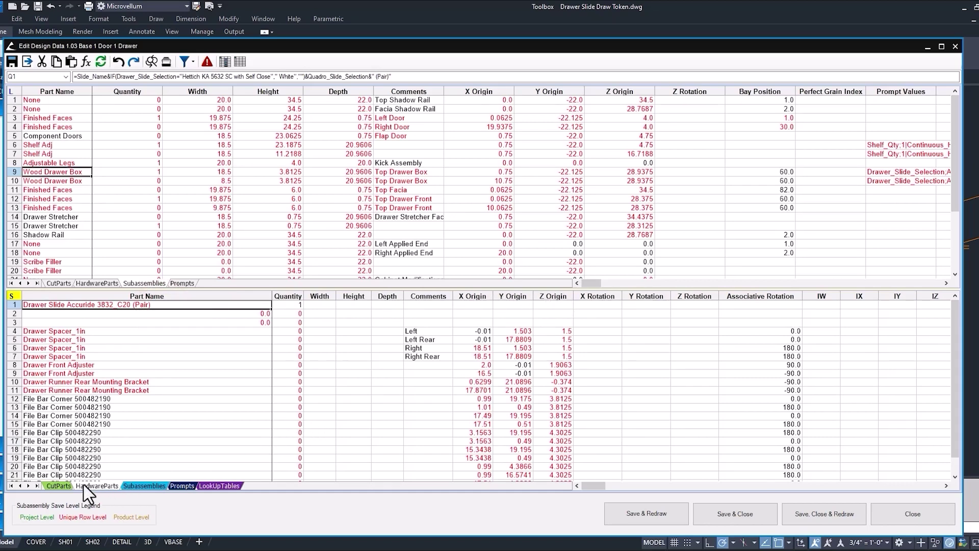
# Copy the Y Origin and Z Origin formulas of the Drawer Slide Accuride 3832_C20 Right cut part
pyautogui.click(58, 485)
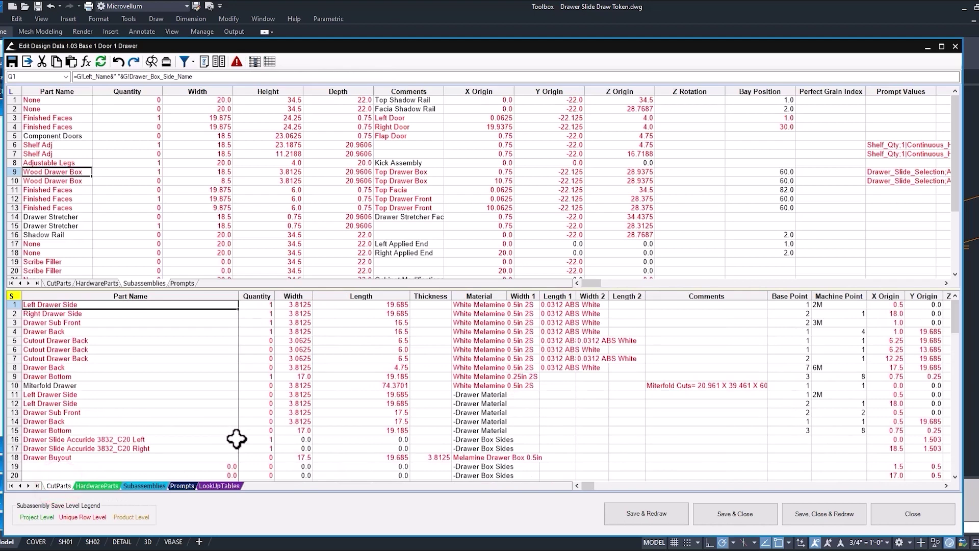
pyautogui.click(265, 439)
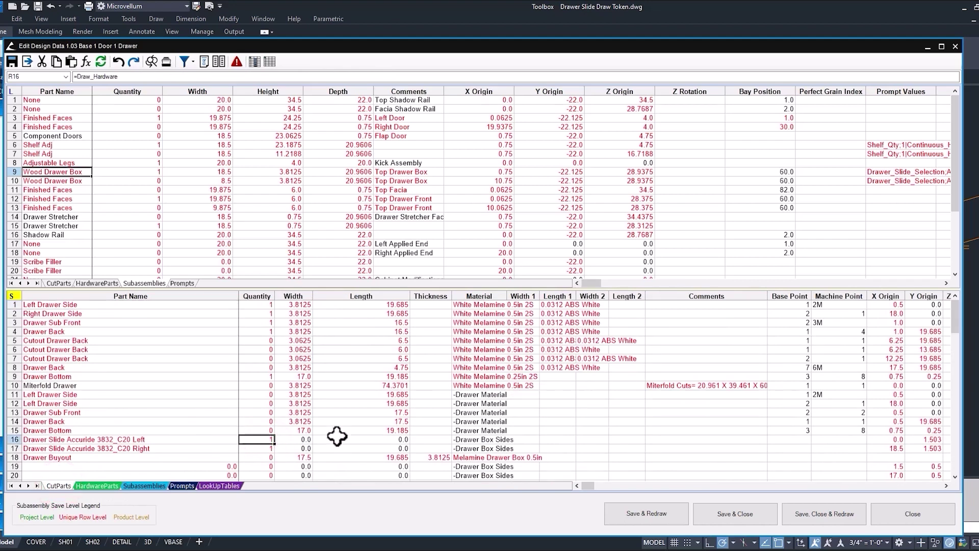
pyautogui.click(946, 485)
pyautogui.click(946, 486)
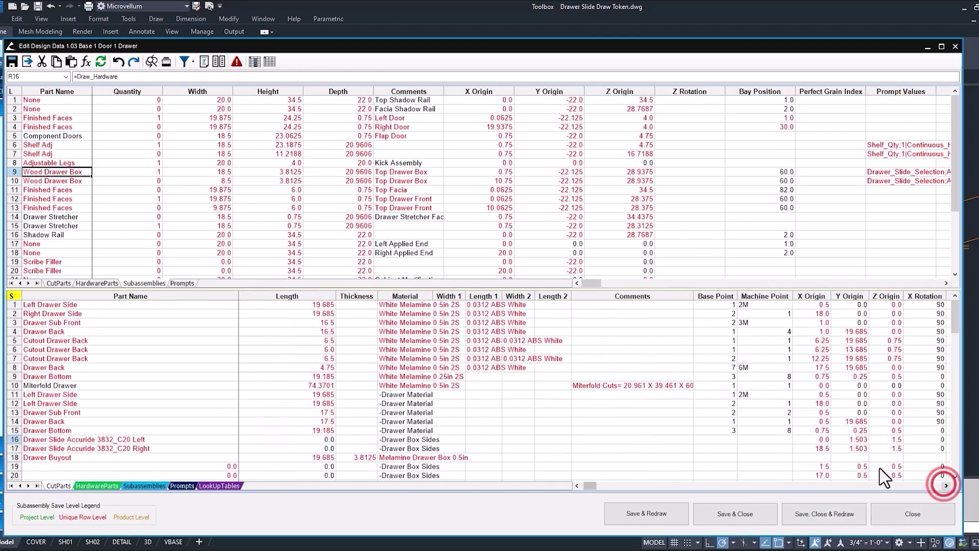
pyautogui.click(816, 448)
pyautogui.click(858, 449)
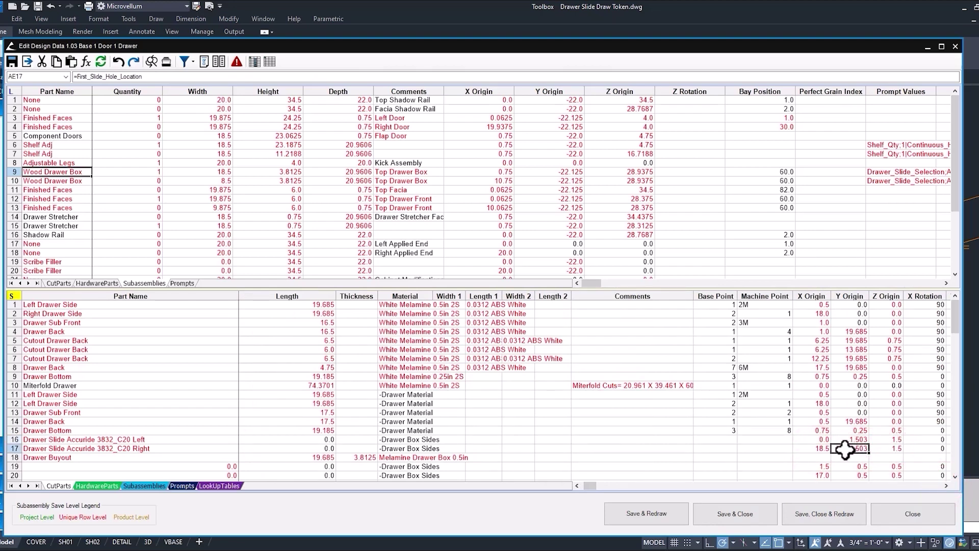
pyautogui.moveTo(844, 449); pyautogui.dragTo(896, 450)
pyautogui.hotkey('ctrl', 'c')
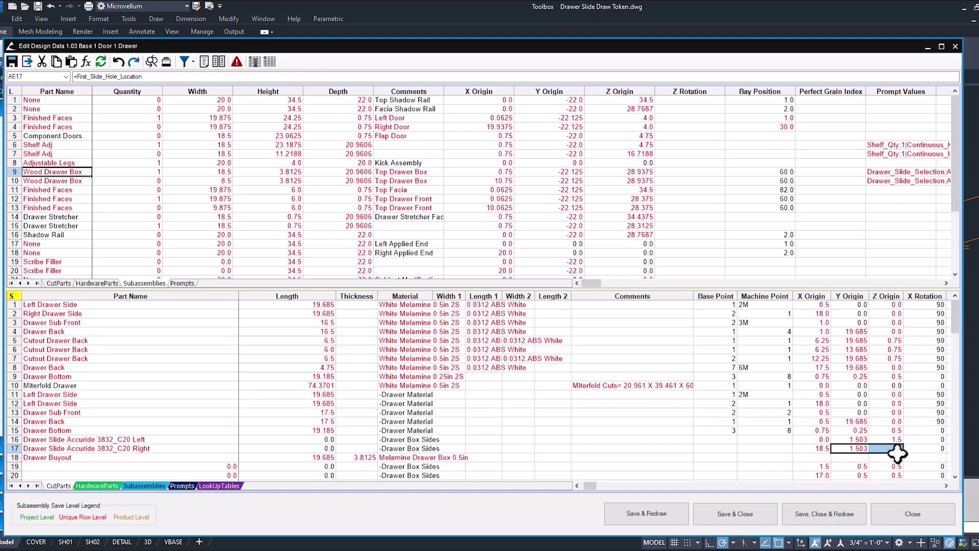
# Paste the copied origin formulas into Parameter 1 and Parameter 2 of the DRAWBLOCK instruction in the drawer box prompts
pyautogui.click(182, 485)
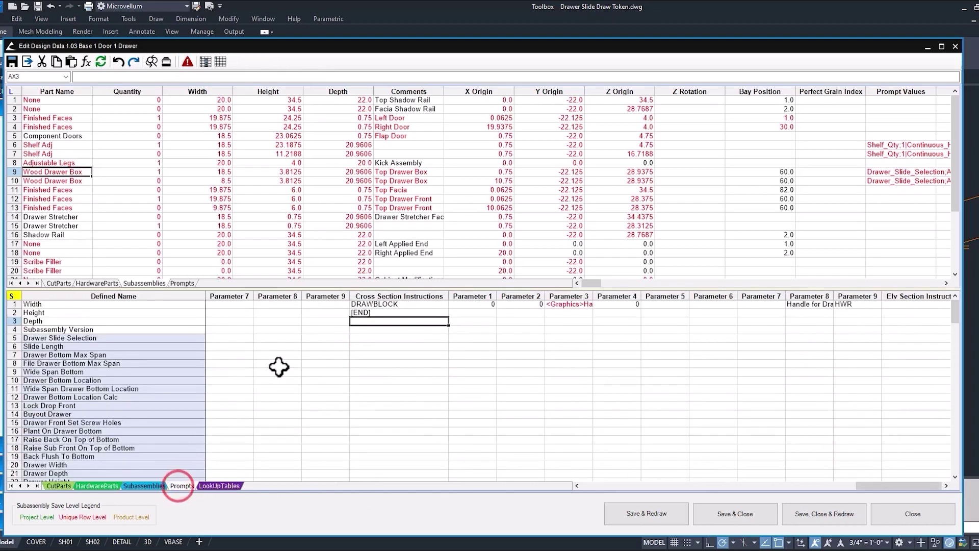
pyautogui.click(479, 305)
pyautogui.hotkey('ctrl', 'v')
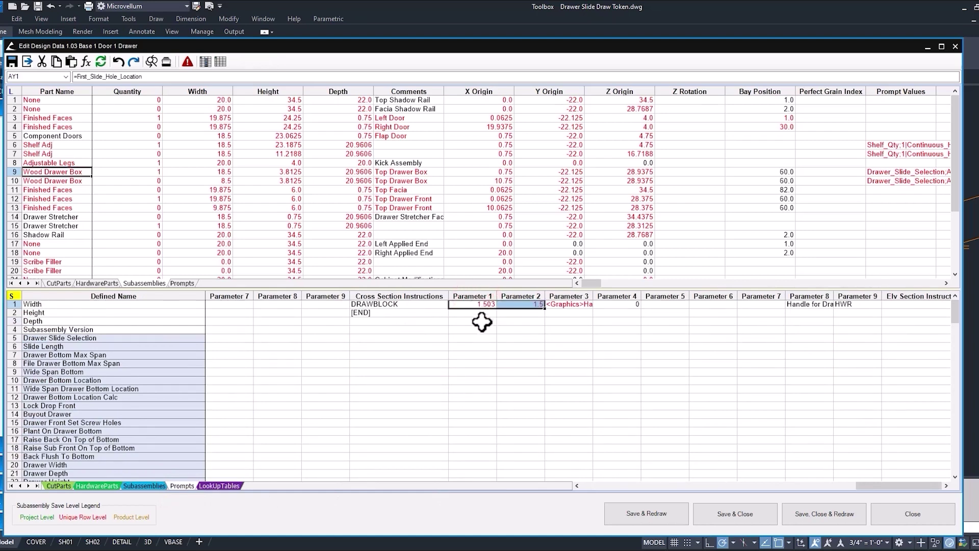
pyautogui.click(515, 304)
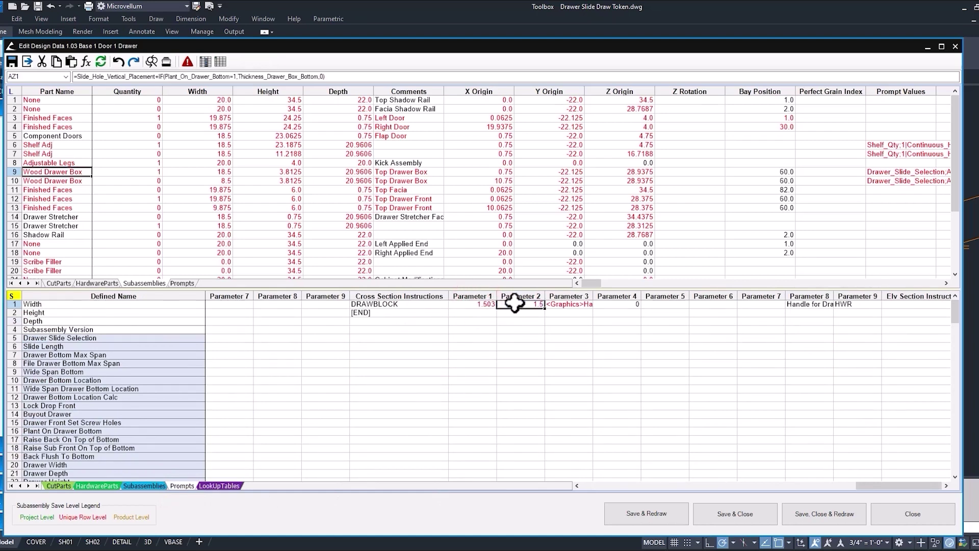
# Save and close the cabinet's design data and redraw the product's cross section
pyautogui.click(823, 513)
pyautogui.click(542, 304)
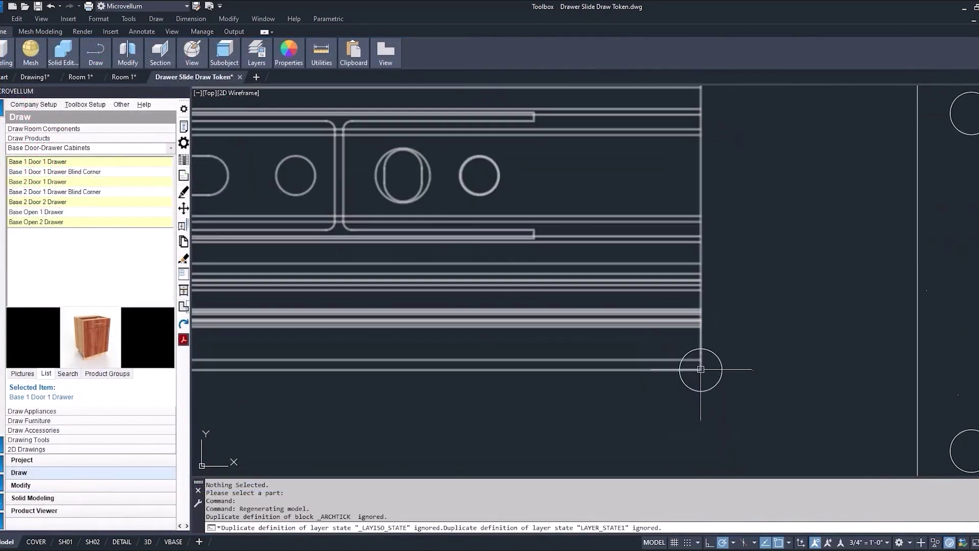
pyautogui.scroll(-6, 699, 370)
pyautogui.scroll(-2, 602, 341)
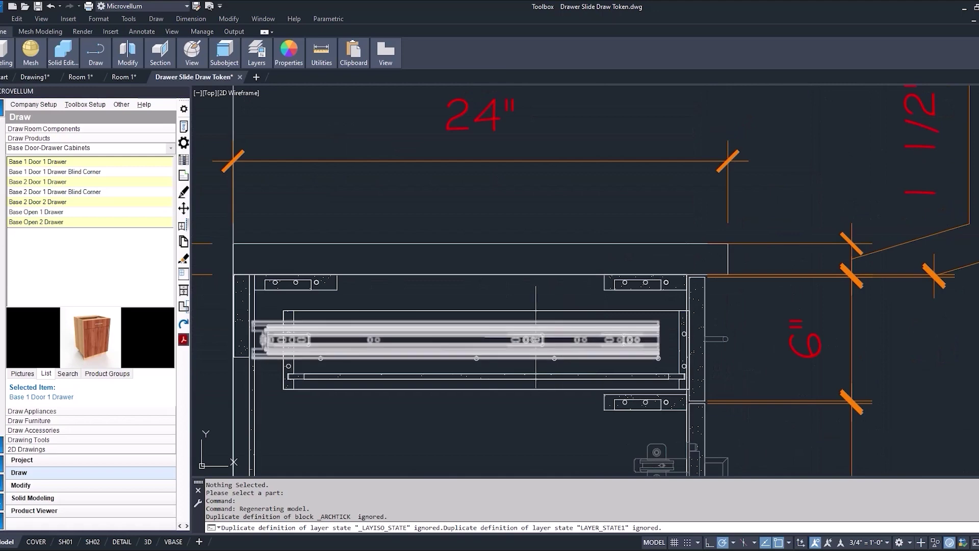
pyautogui.moveTo(535, 336); pyautogui.dragTo(564, 312, button='middle')
# Open the drawing file 2D_new drwr slide block.dwg from the Hardware folder
pyautogui.click(2, 19)
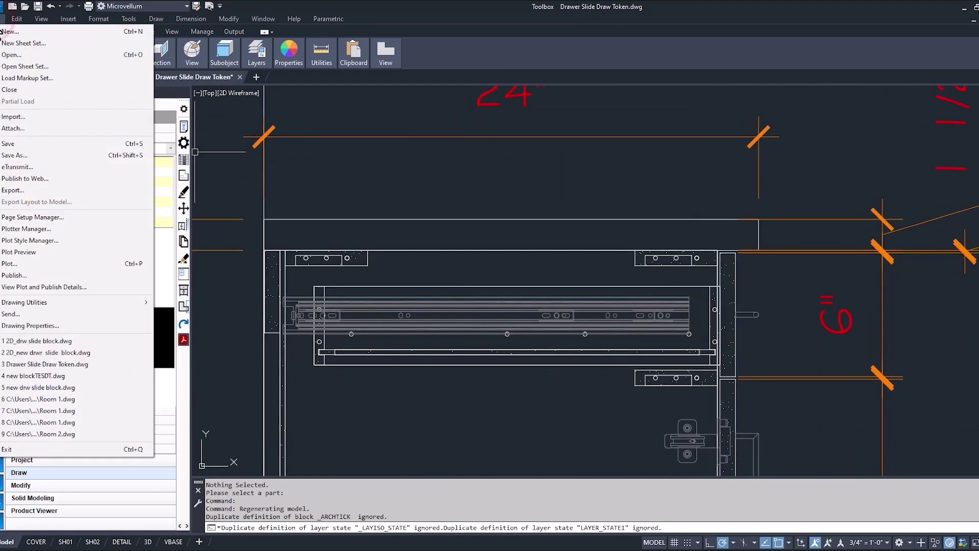
pyautogui.click(16, 54)
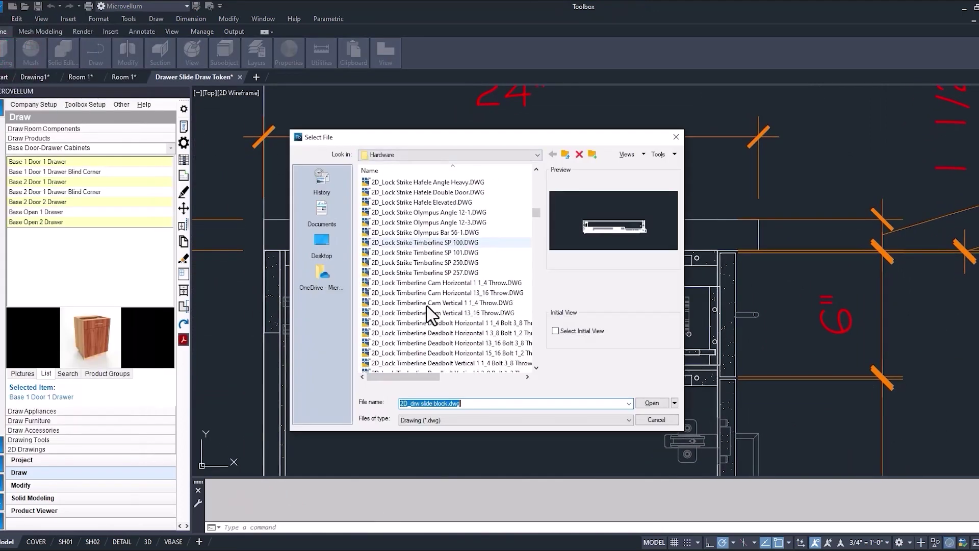
pyautogui.scroll(-5, 431, 315)
pyautogui.doubleClick(405, 310)
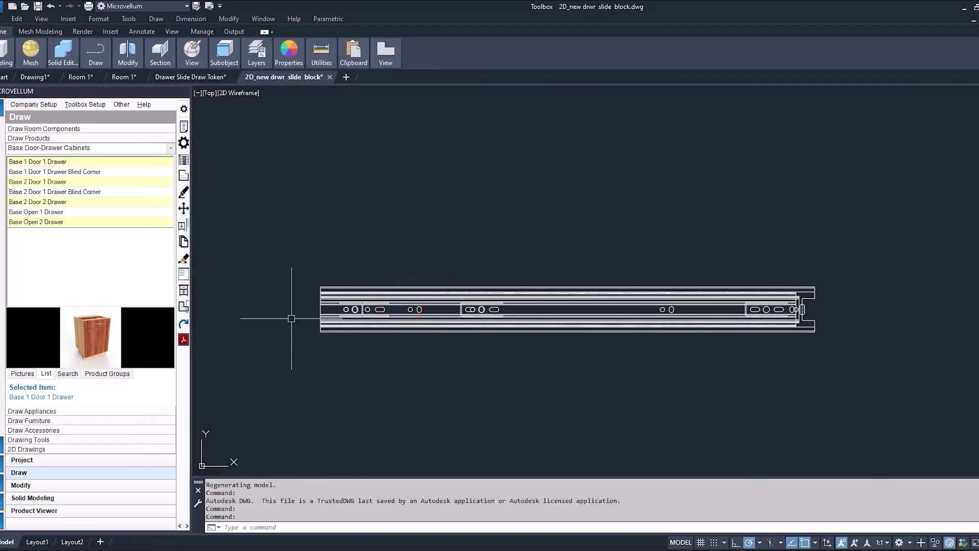
# Move all of the slide's geometry from the center of its first circular hole at the near end to the origin 0,0,0
pyautogui.write('m')
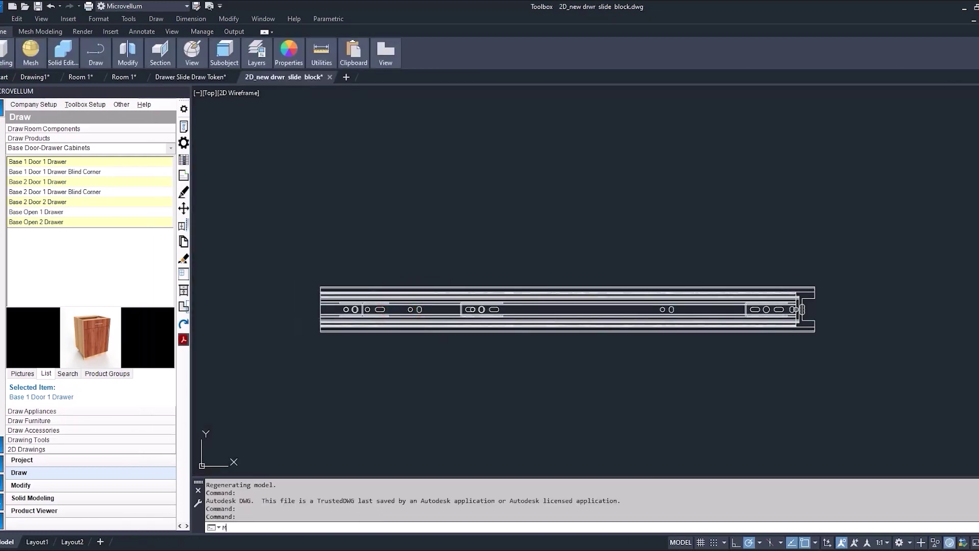
pyautogui.press('Return')
pyautogui.click(280, 256)
pyautogui.click(851, 380)
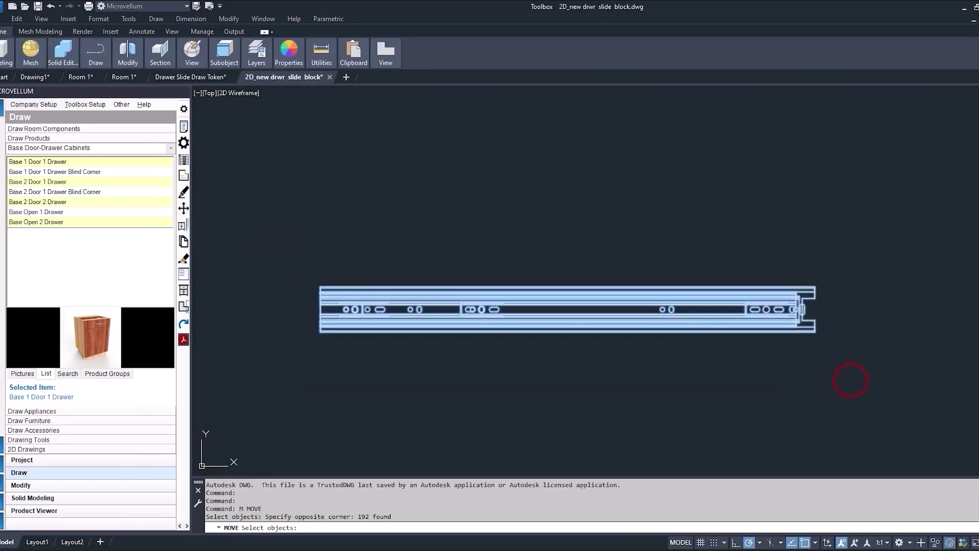
pyautogui.scroll(5, 342, 317)
pyautogui.press('Return')
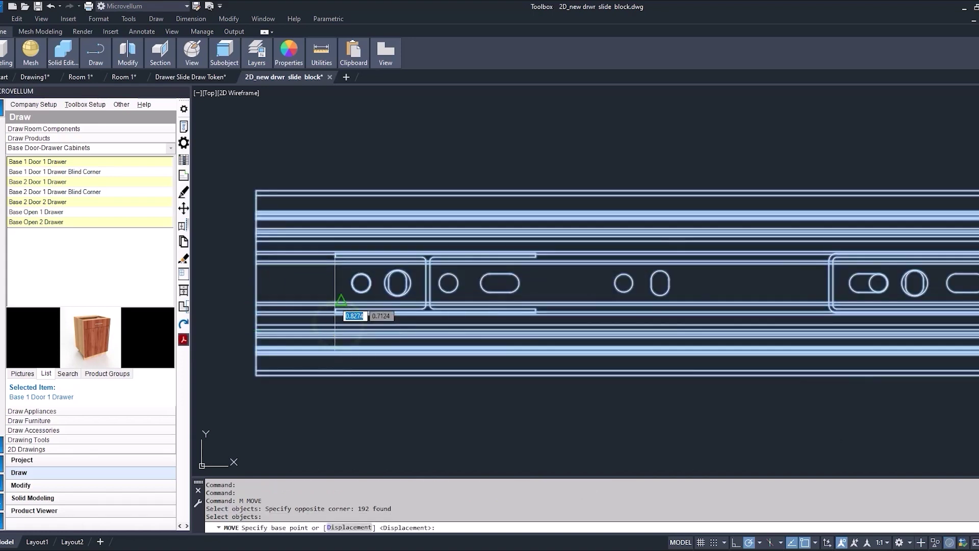
pyautogui.scroll(3, 341, 302)
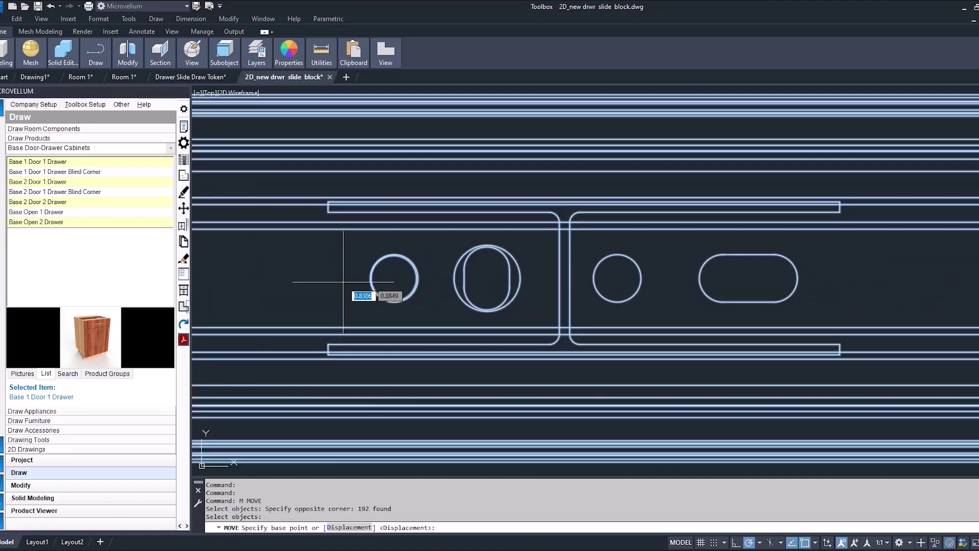
pyautogui.click(394, 278)
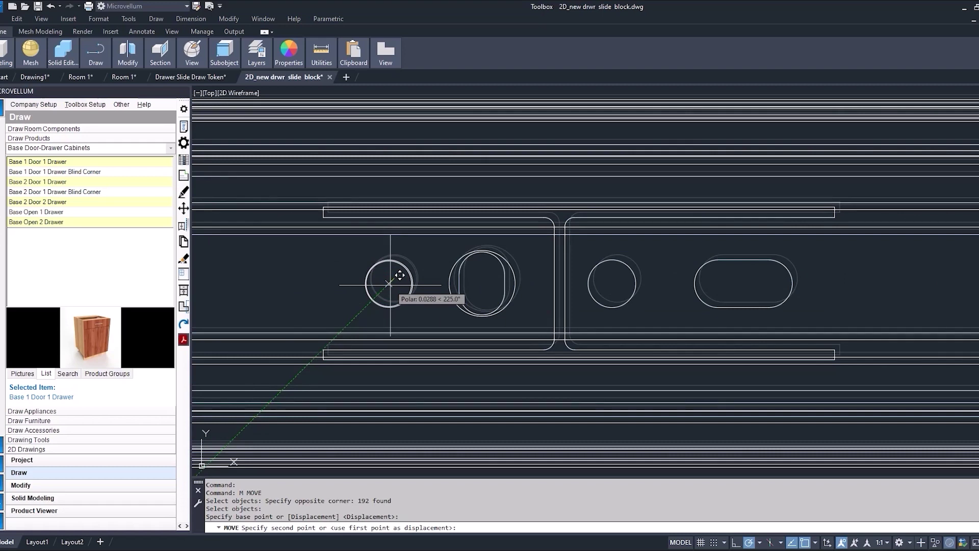
pyautogui.press('F8')
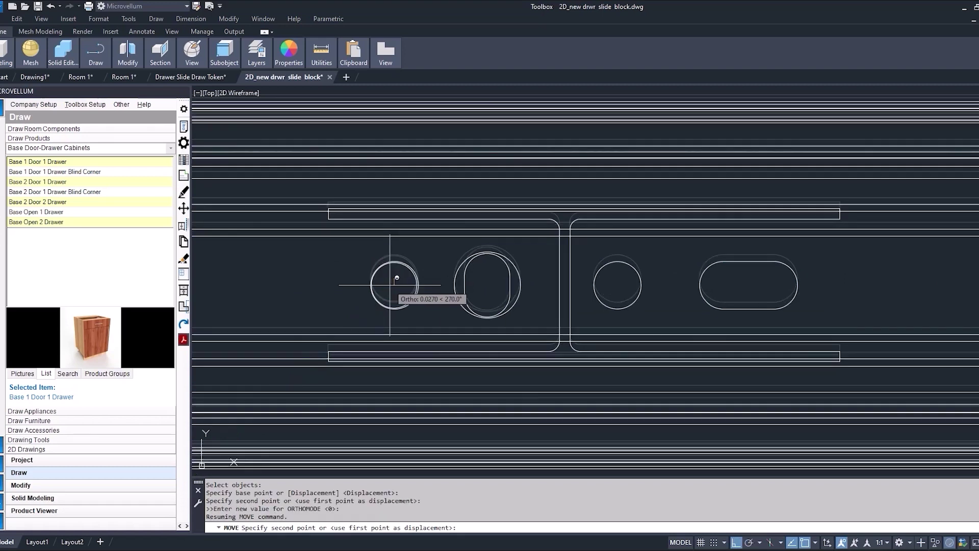
pyautogui.press('F10')
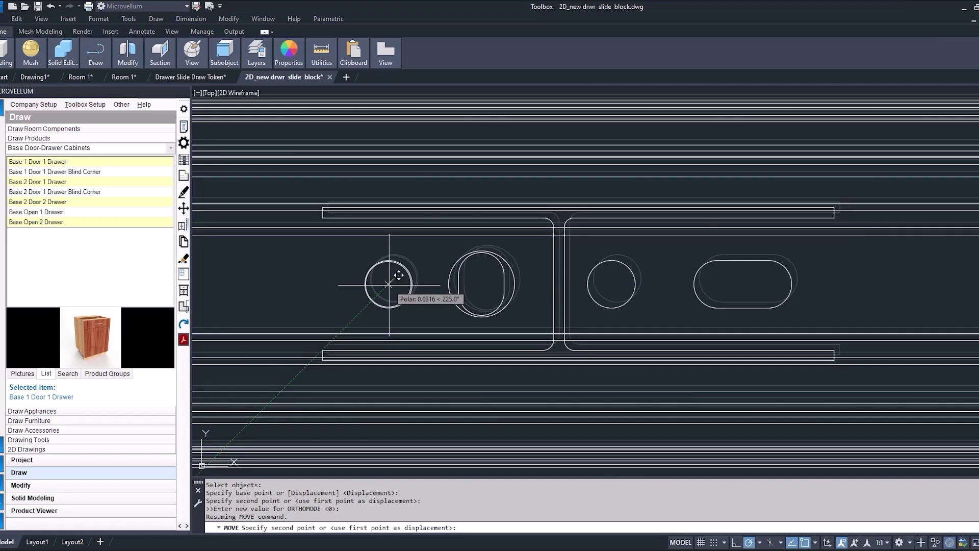
pyautogui.write('#0,')
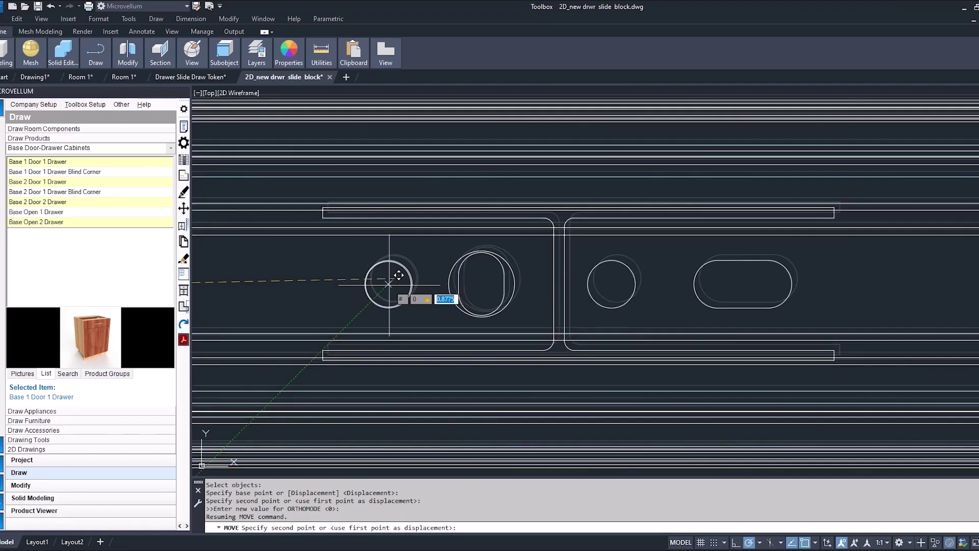
pyautogui.write('0,0')
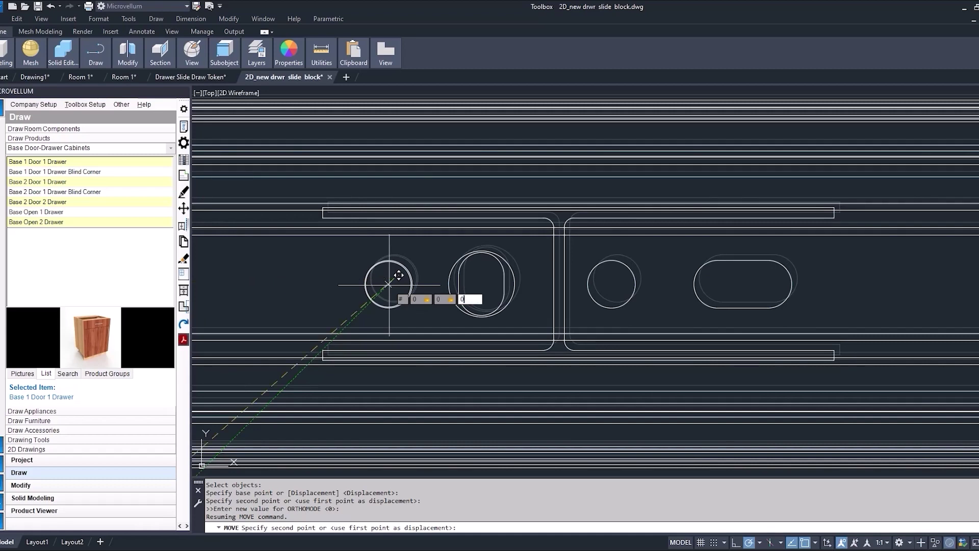
pyautogui.press('Return')
# Save and close the drawer slide block drawing, returning to Drawer Slide Draw Token
pyautogui.scroll(-3, 396, 284)
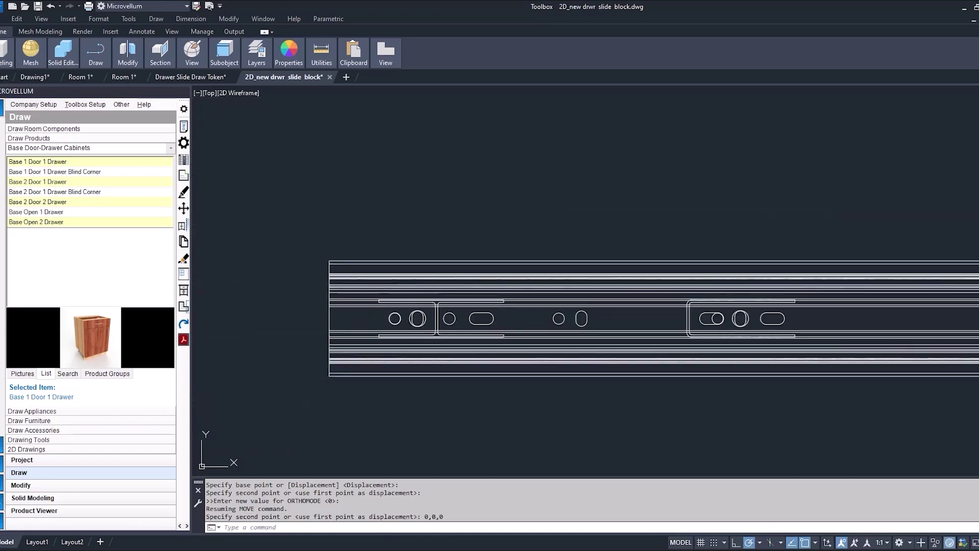
pyautogui.scroll(-2, 390, 280)
pyautogui.moveTo(410, 288); pyautogui.dragTo(437, 269, button='middle')
pyautogui.moveTo(444, 325)
pyautogui.mouseDown(button='middle')
pyautogui.moveTo(399, 327)
pyautogui.moveTo(392, 346)
pyautogui.moveTo(368, 347)
pyautogui.mouseUp(button='middle')
pyautogui.scroll(-2, 400, 327)
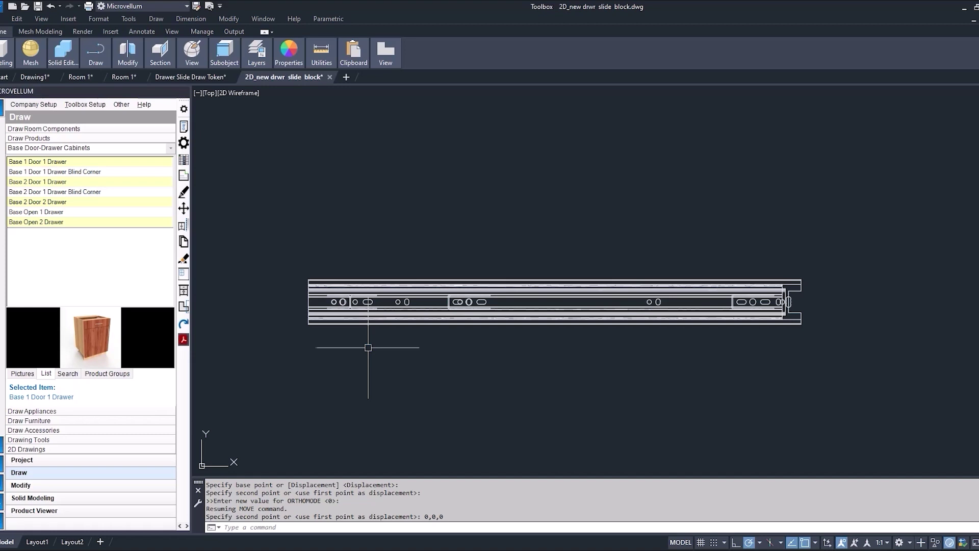
pyautogui.click(330, 77)
pyautogui.click(476, 310)
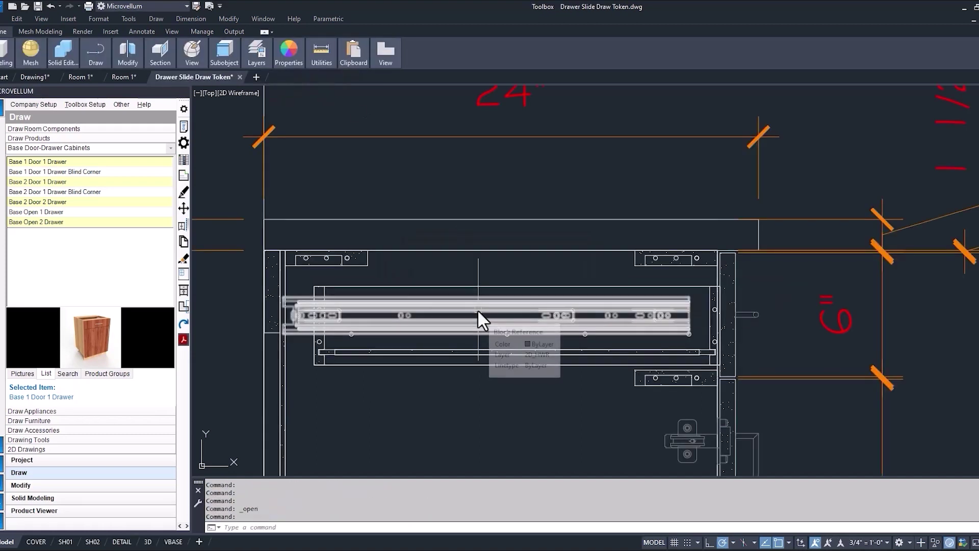
# Erase the drawer slide block from the cross section and purge the unused block 2D_new drwr slide block
pyautogui.click(464, 306)
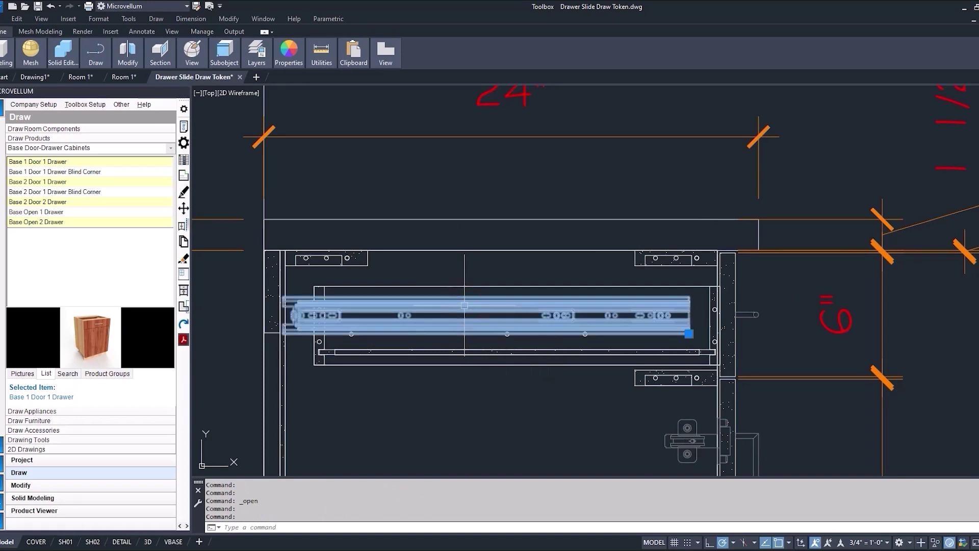
pyautogui.press('Delete')
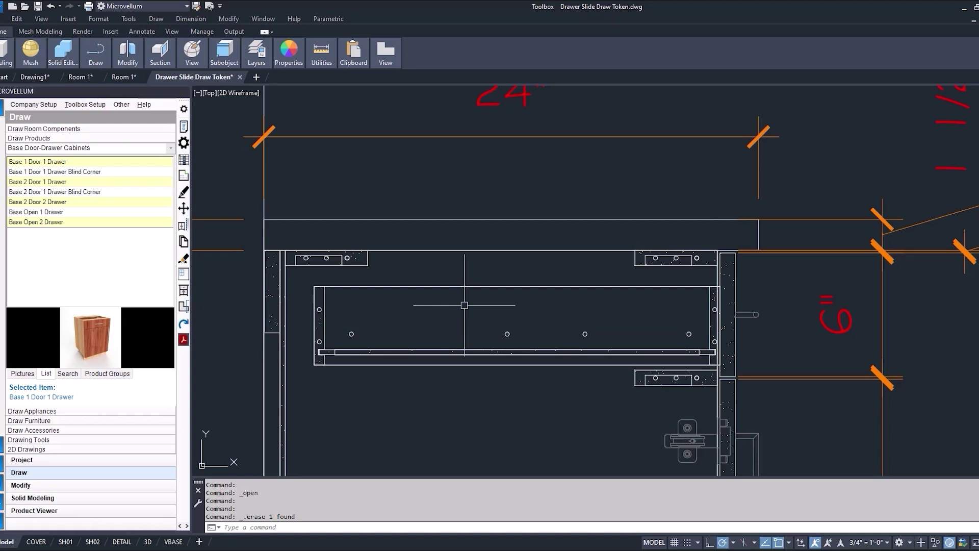
pyautogui.write('R')
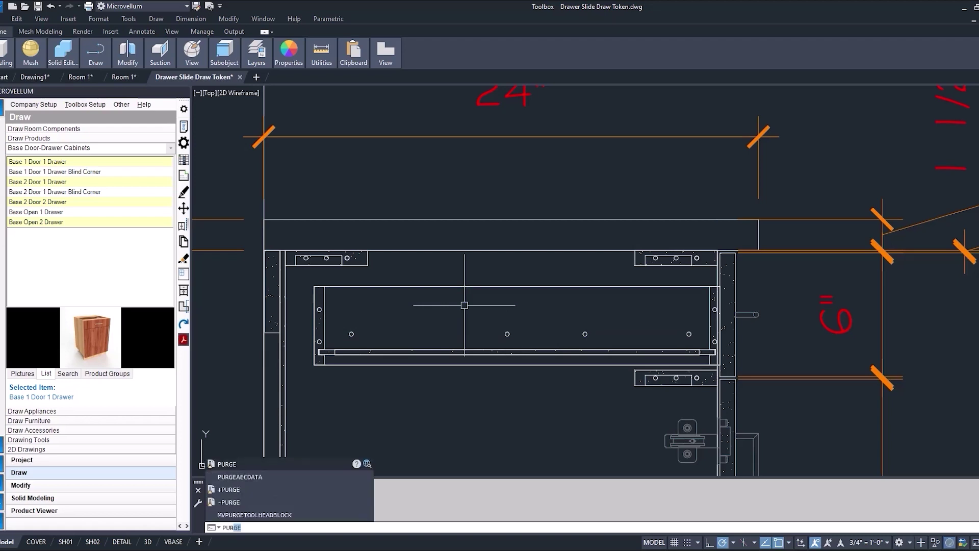
pyautogui.write('GE')
pyautogui.press('Return')
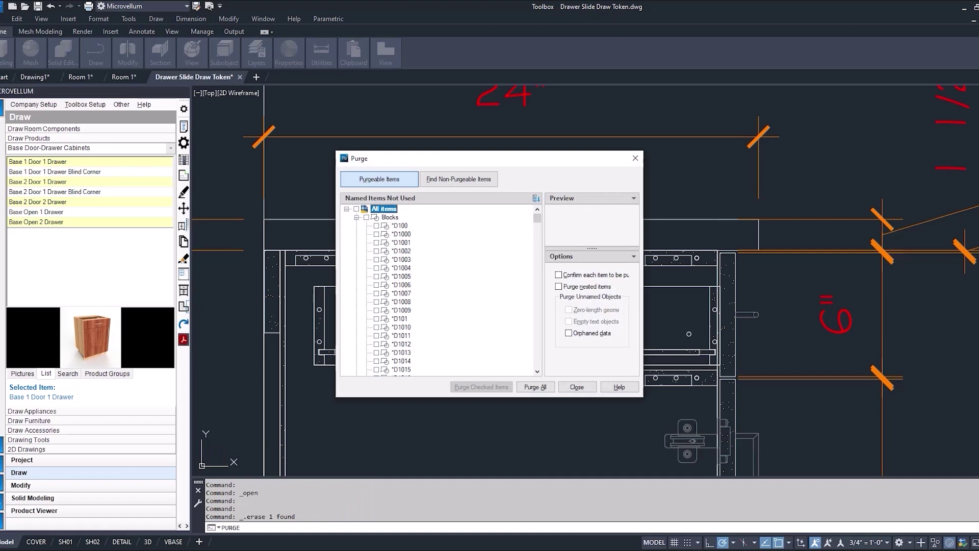
pyautogui.click(356, 217)
pyautogui.click(357, 217)
pyautogui.moveTo(538, 219); pyautogui.dragTo(538, 235)
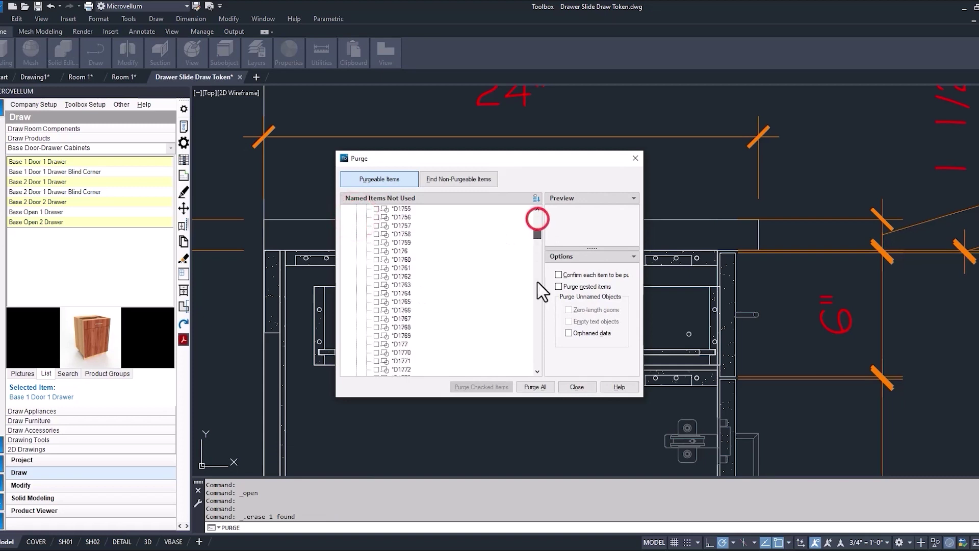
pyautogui.moveTo(537, 283); pyautogui.dragTo(540, 352)
pyautogui.click(377, 336)
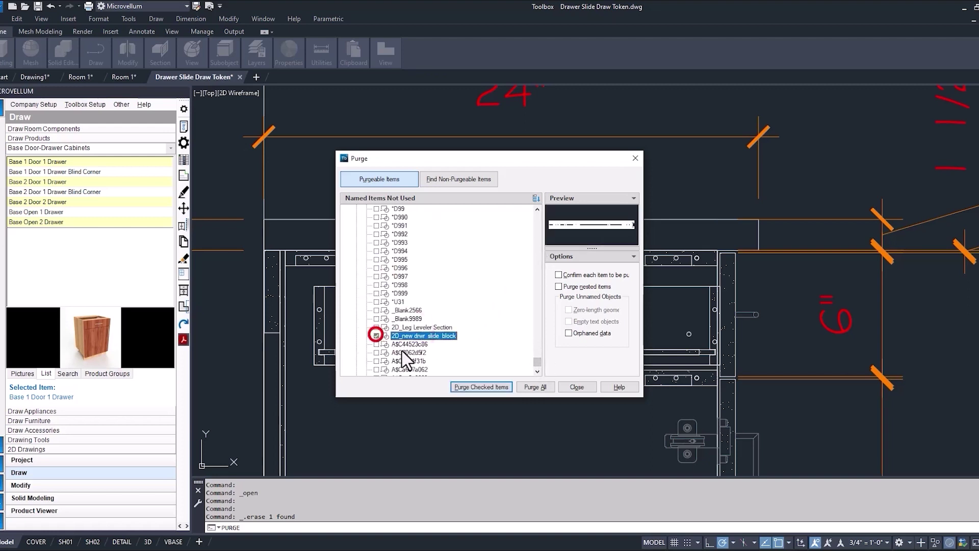
pyautogui.click(488, 385)
pyautogui.click(576, 386)
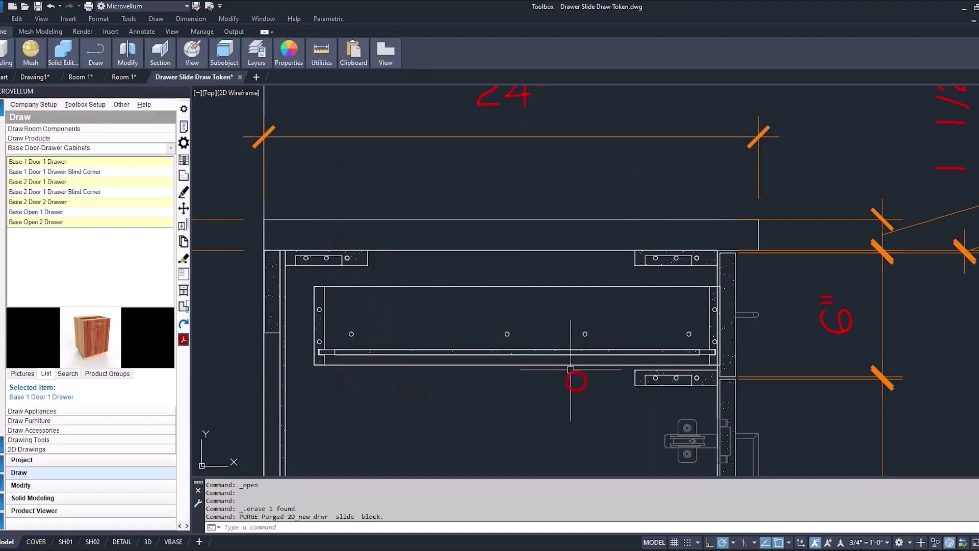
# Redraw the cabinet's cross section through its product prompts, facing right with drawing tokens added to the section
pyautogui.click(183, 169)
pyautogui.click(393, 284)
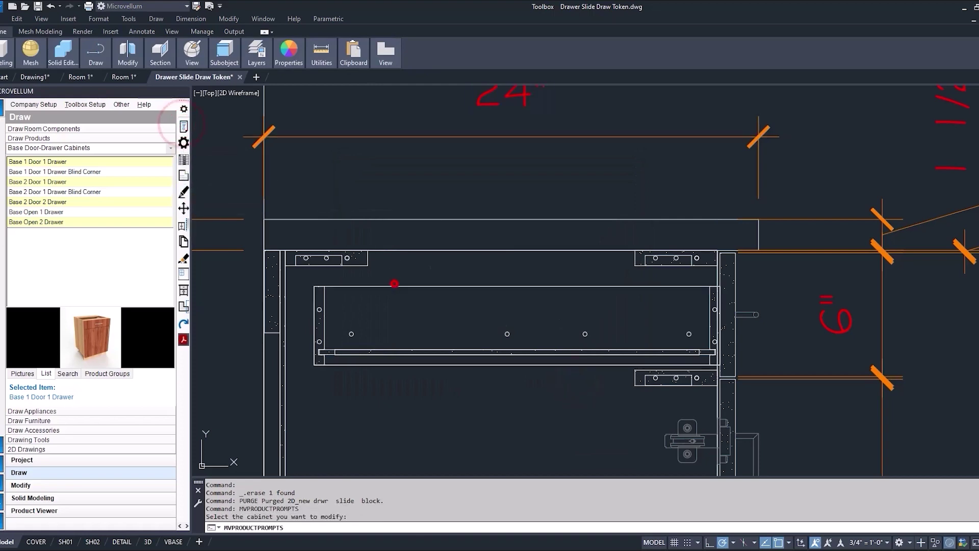
pyautogui.click(755, 448)
pyautogui.click(536, 306)
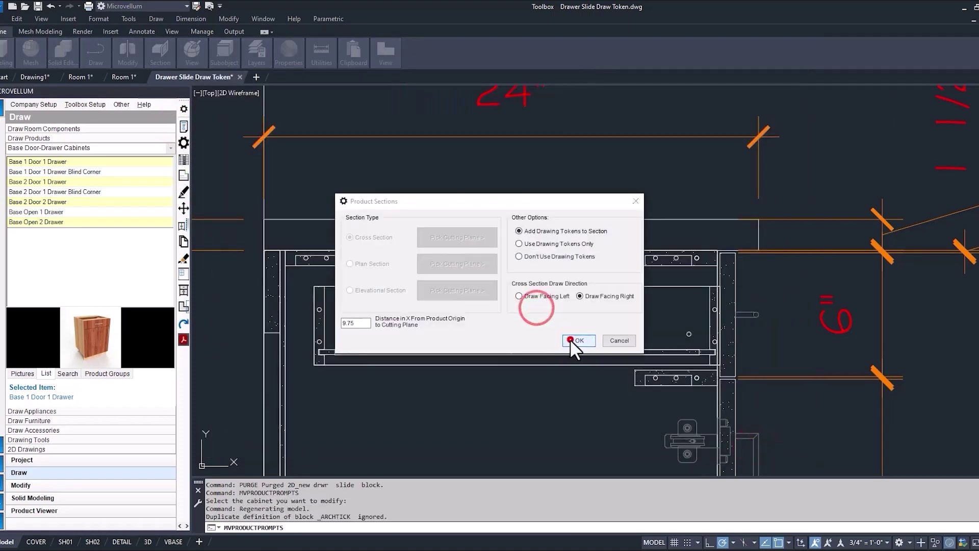
pyautogui.click(569, 340)
pyautogui.scroll(6, 704, 335)
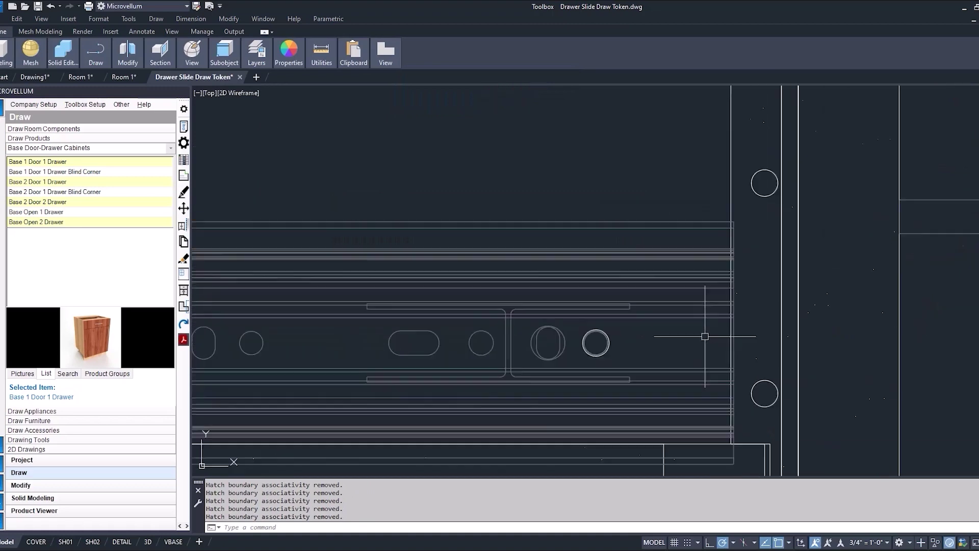
pyautogui.scroll(-6, 709, 342)
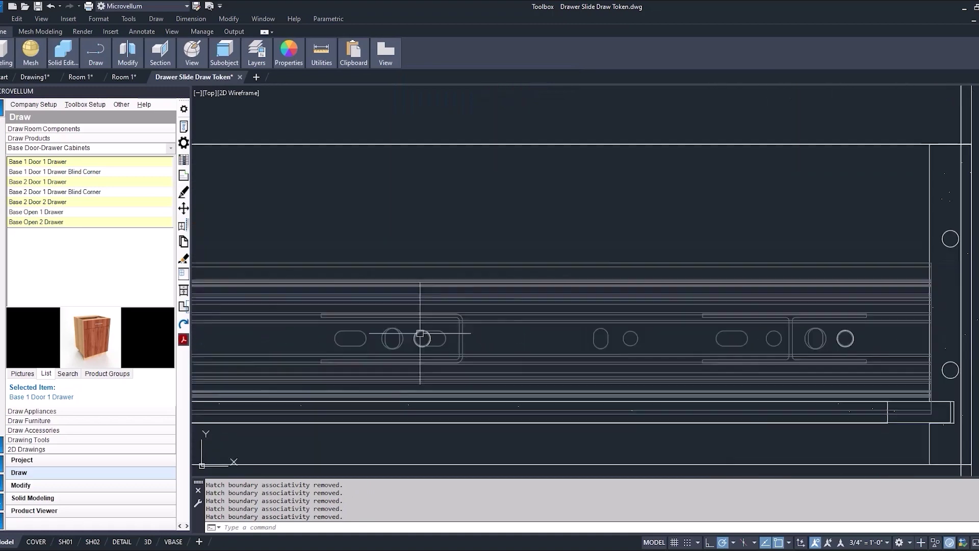
pyautogui.scroll(-2, 574, 312)
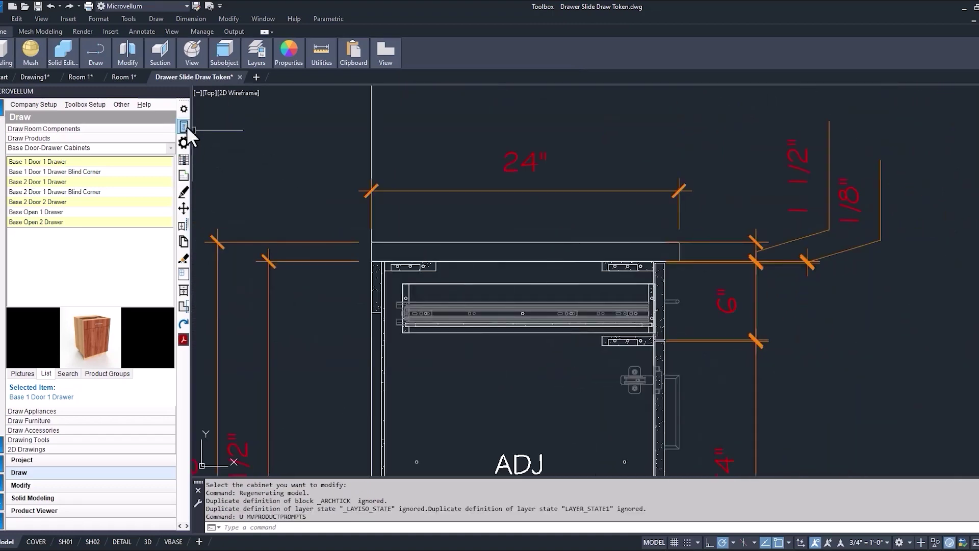
# Reopen the cabinet's prompts and redraw its cross section facing left
pyautogui.click(185, 126)
pyautogui.click(505, 285)
pyautogui.click(752, 449)
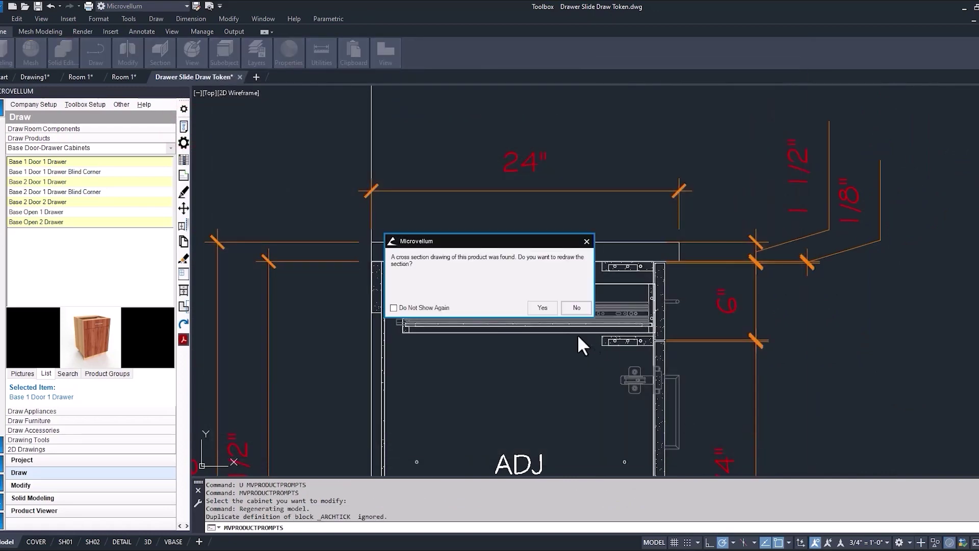
pyautogui.click(546, 306)
pyautogui.click(539, 294)
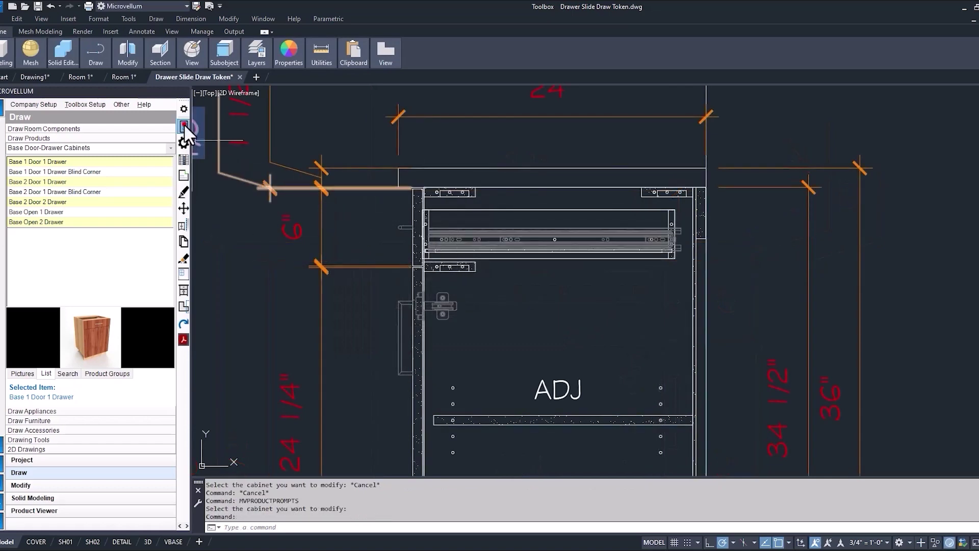
# Set the cabinet's Top Drawer Front Height to 10 in the drawer options and redraw the cross section
pyautogui.click(183, 125)
pyautogui.click(472, 231)
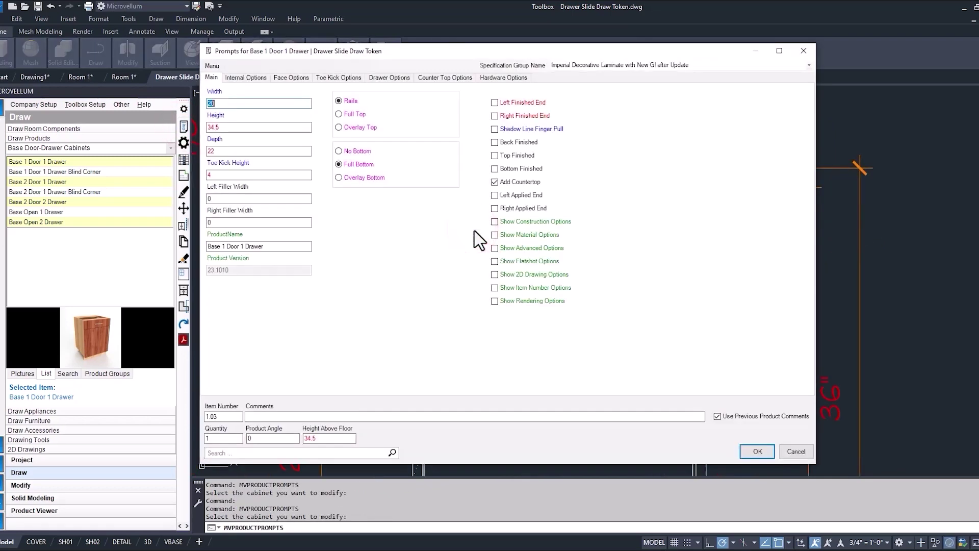
pyautogui.click(389, 77)
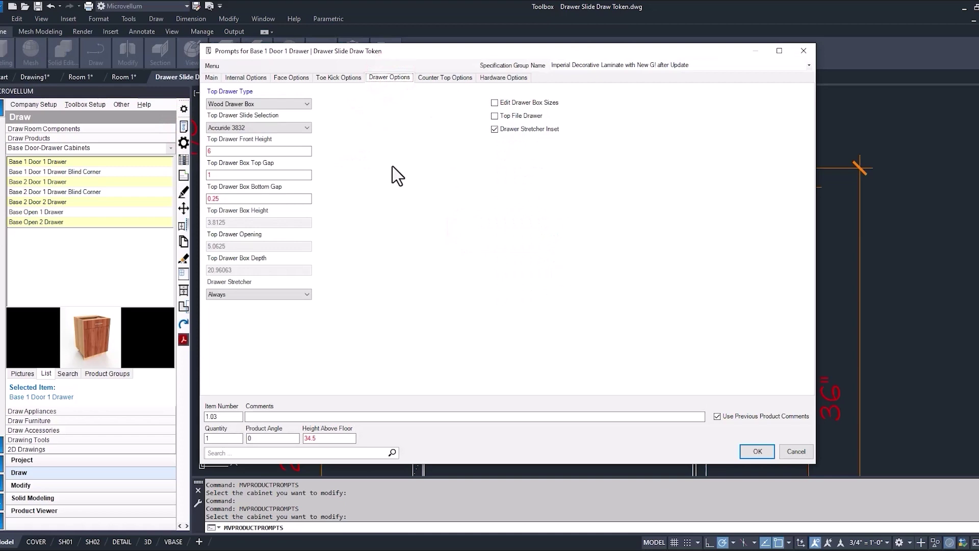
pyautogui.doubleClick(226, 151)
pyautogui.write('10')
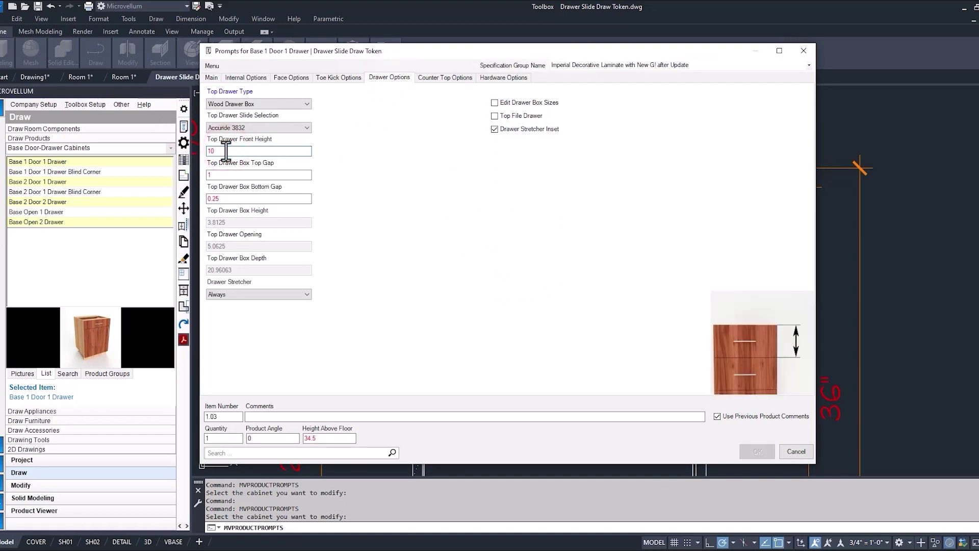
pyautogui.press('Return')
pyautogui.click(539, 308)
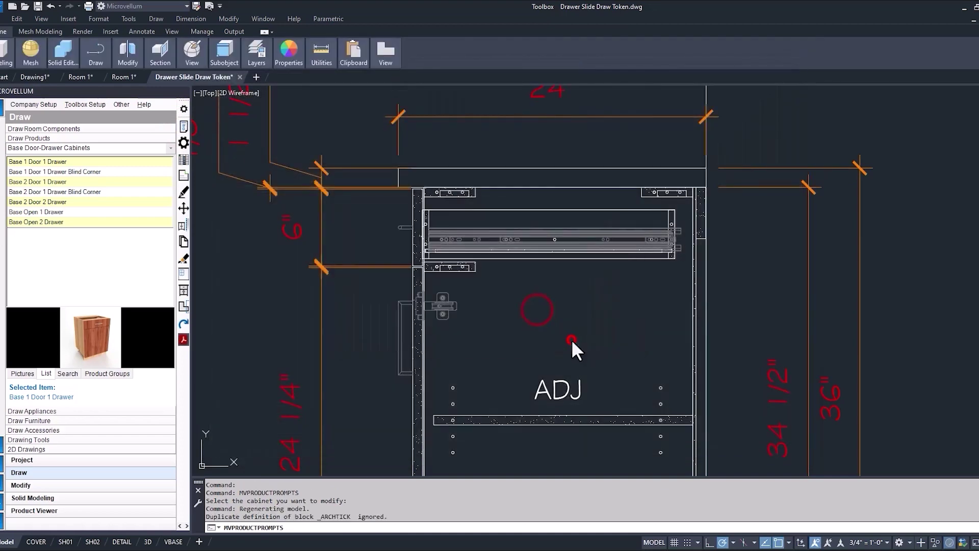
pyautogui.scroll(2, 509, 286)
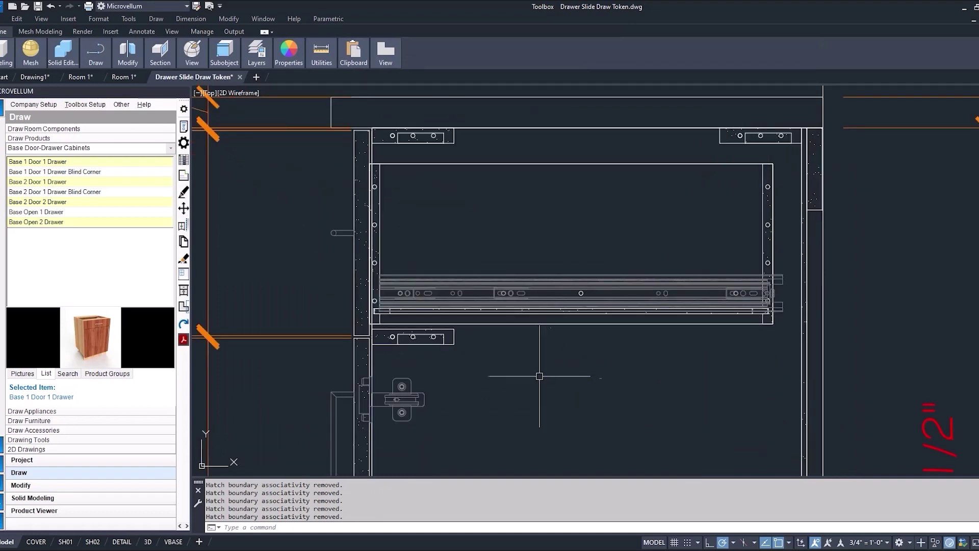
pyautogui.scroll(-5, 550, 378)
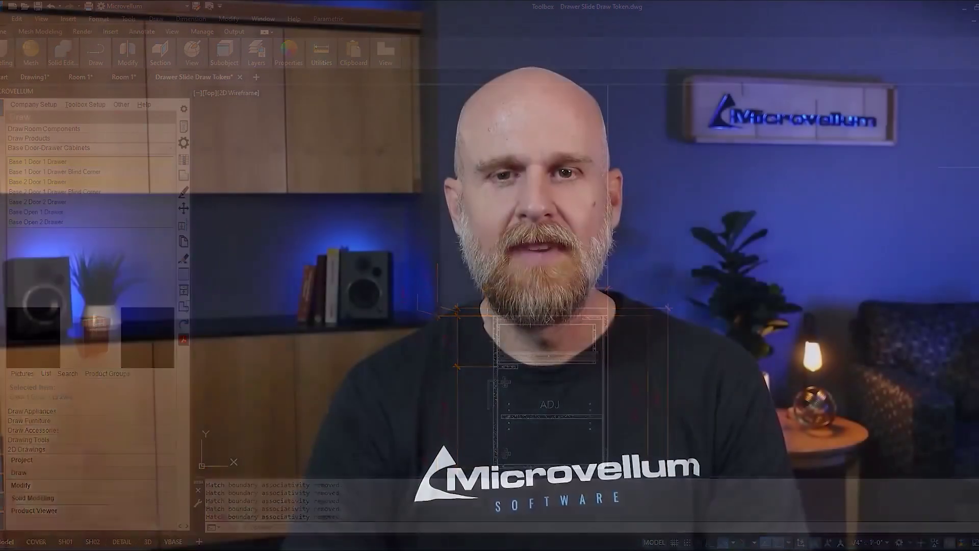